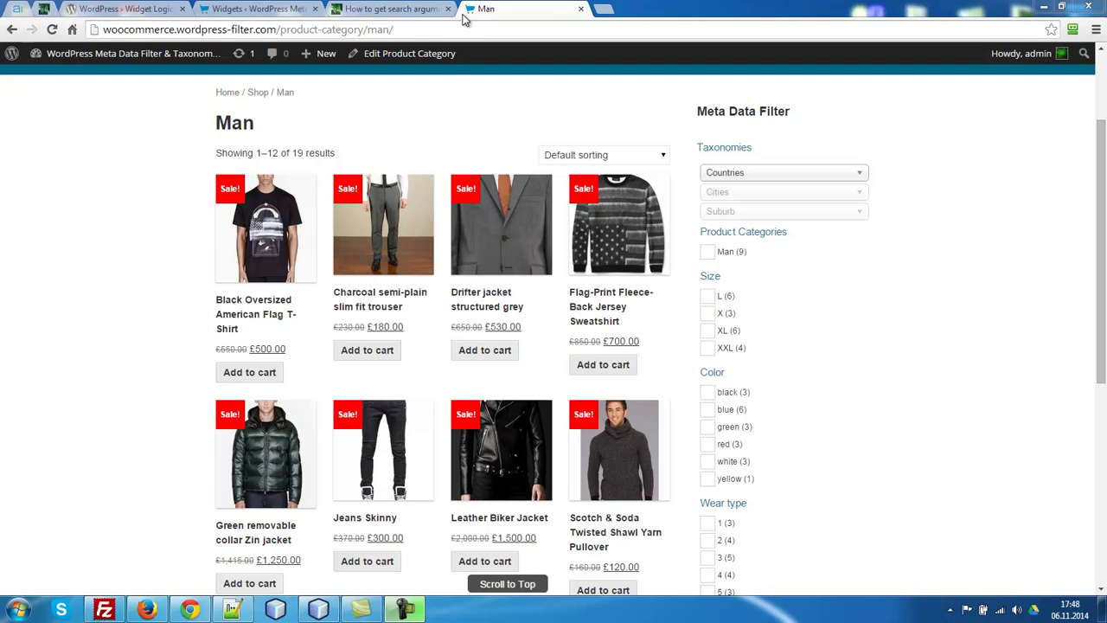
- Filter the products in the Man category by size L and color black
key(ctrl+l)
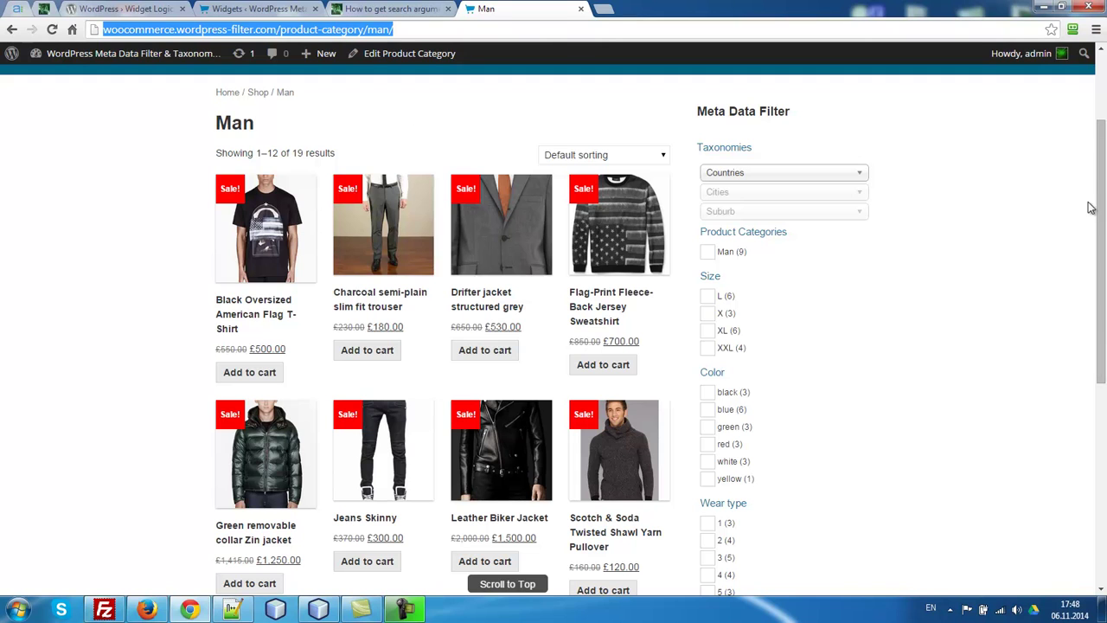
double_click(238, 127)
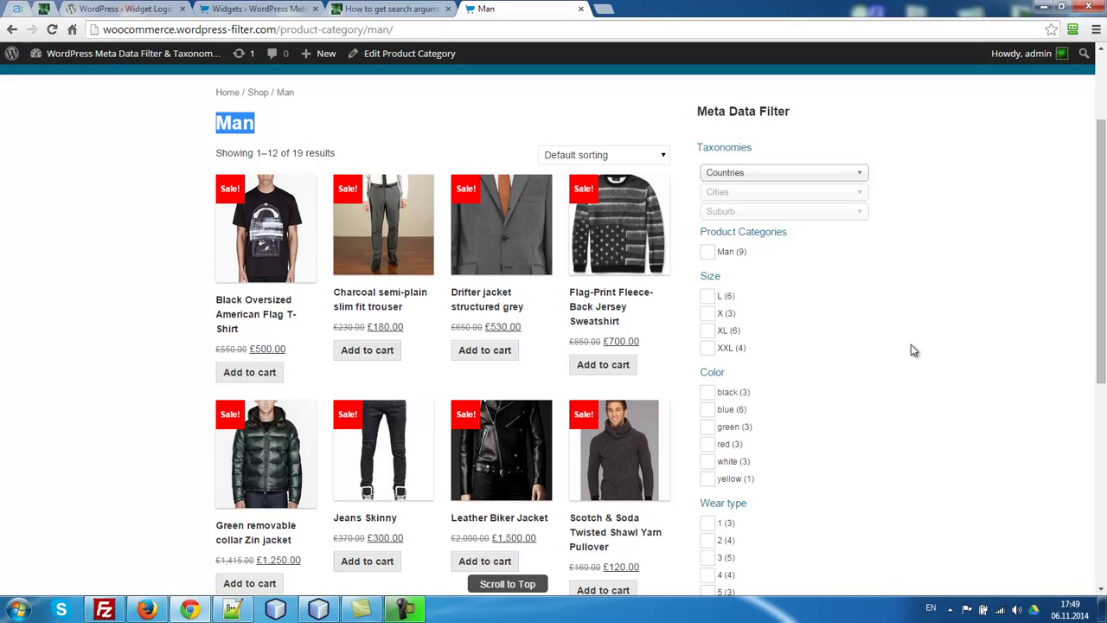
click(708, 296)
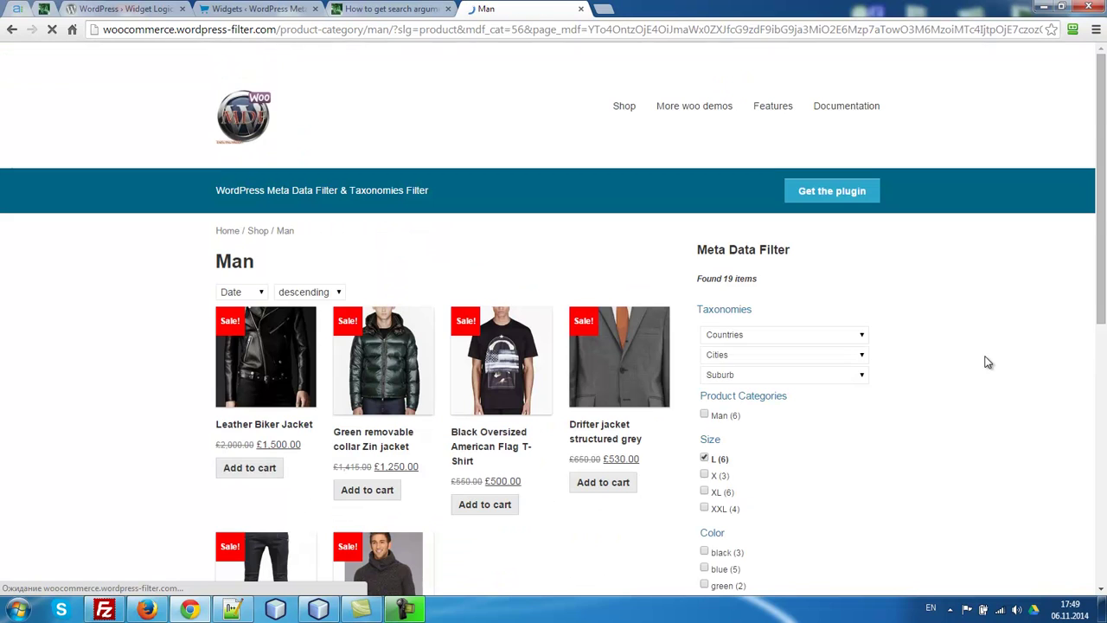
click(396, 31)
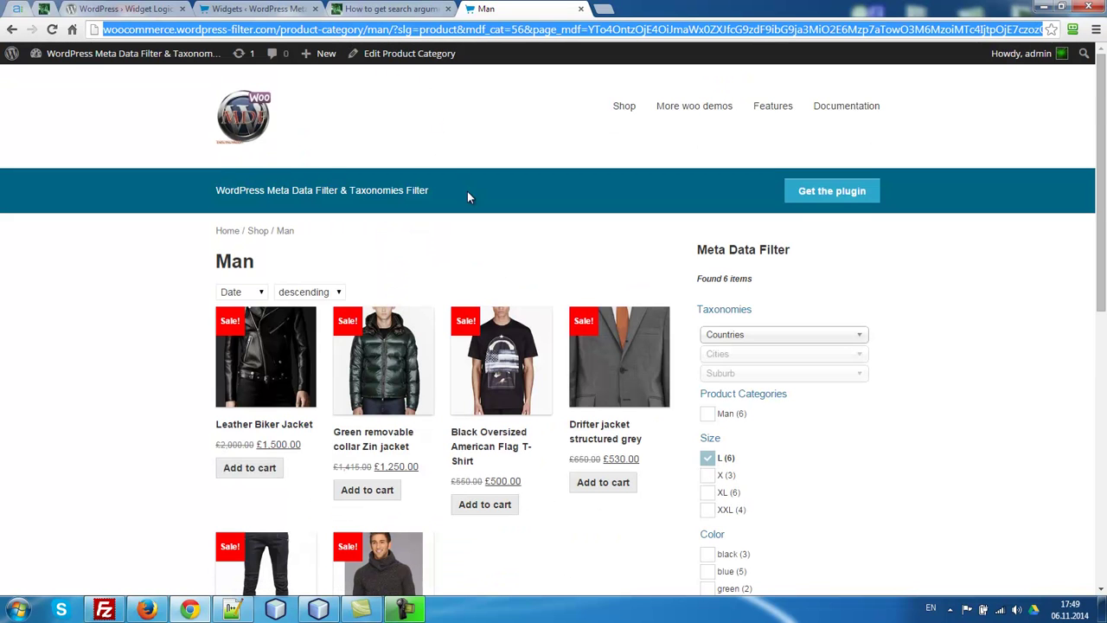
scroll(913, 385, down, 2)
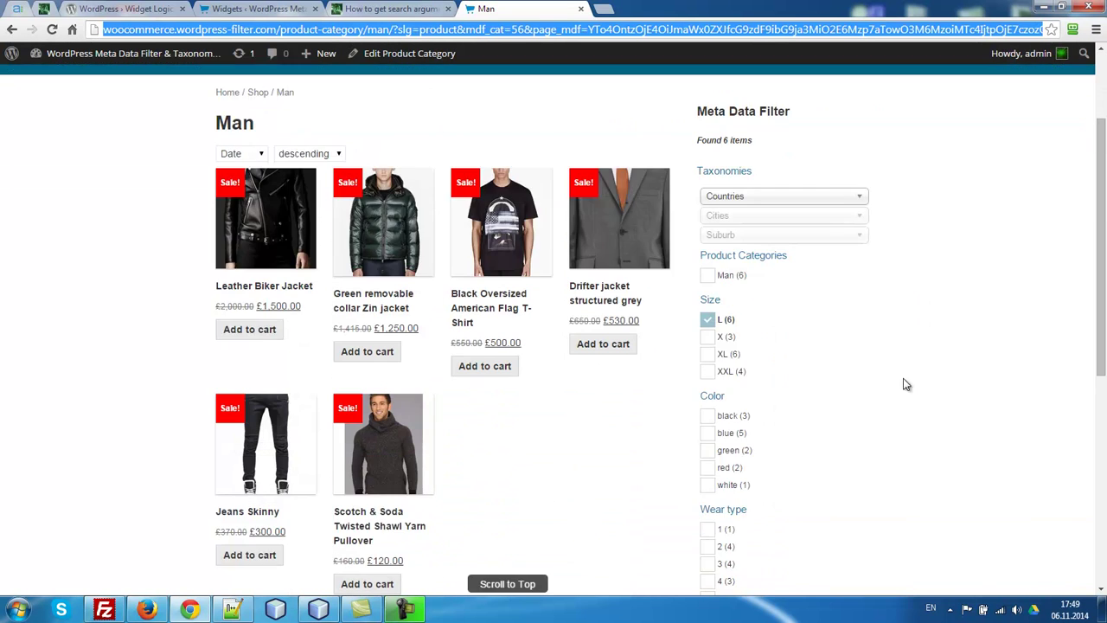
click(707, 417)
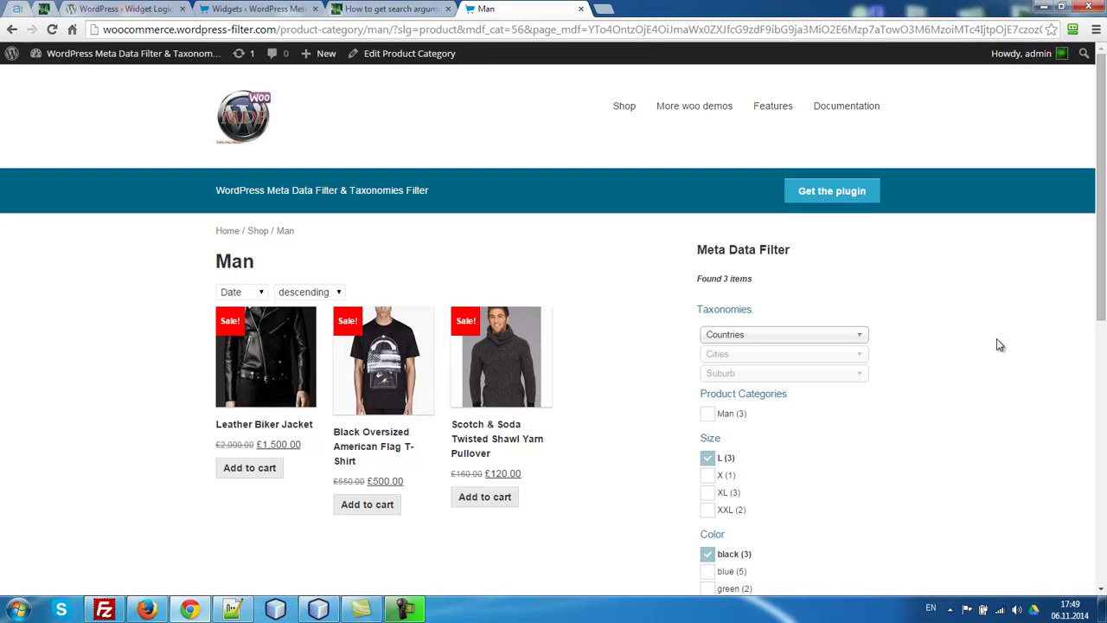
- Switch to the Widget Logic plugin page on WordPress.org and look over its Other Notes
click(121, 9)
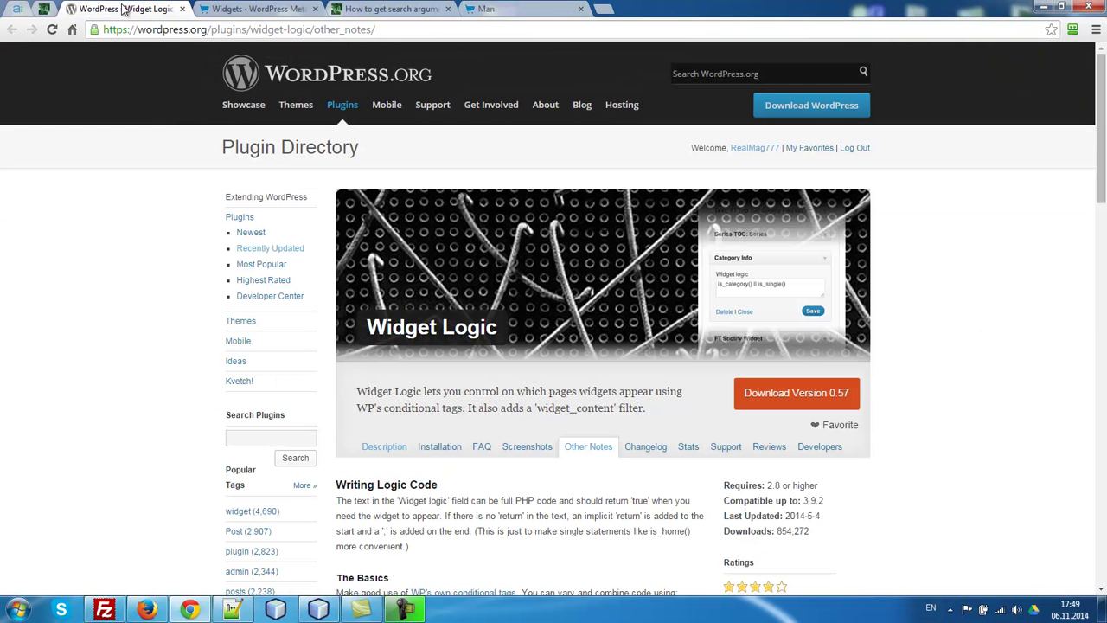
click(252, 29)
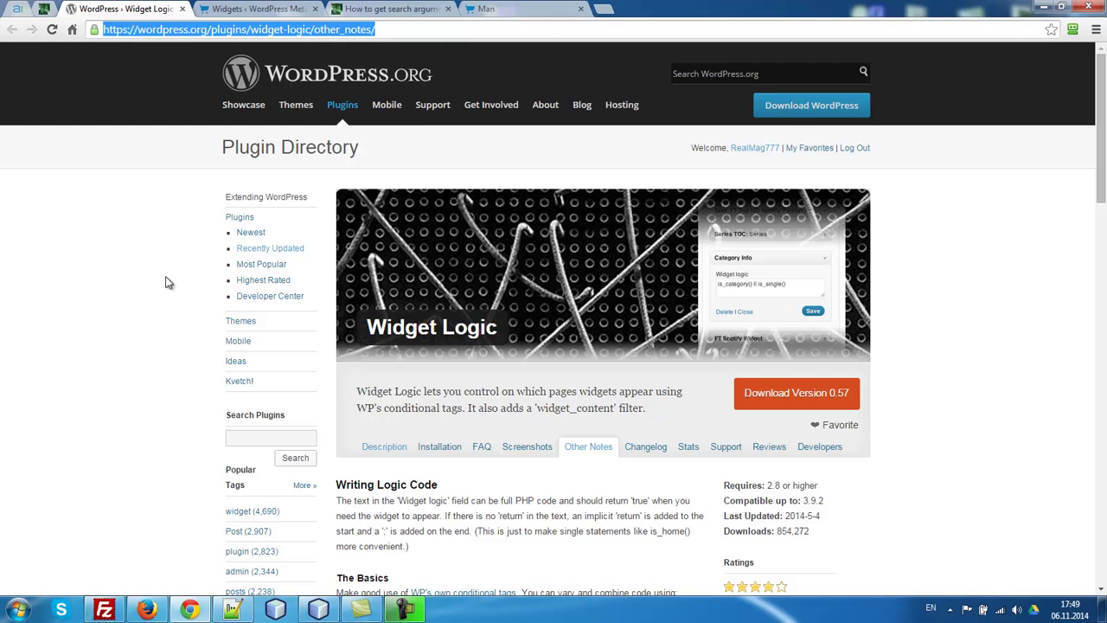
scroll(140, 335, down, 2)
scroll(129, 325, up, 3)
- Expand the Meta Data Filter widget on the Widgets page, and highlight the category part of the filtered Man page's address
click(256, 9)
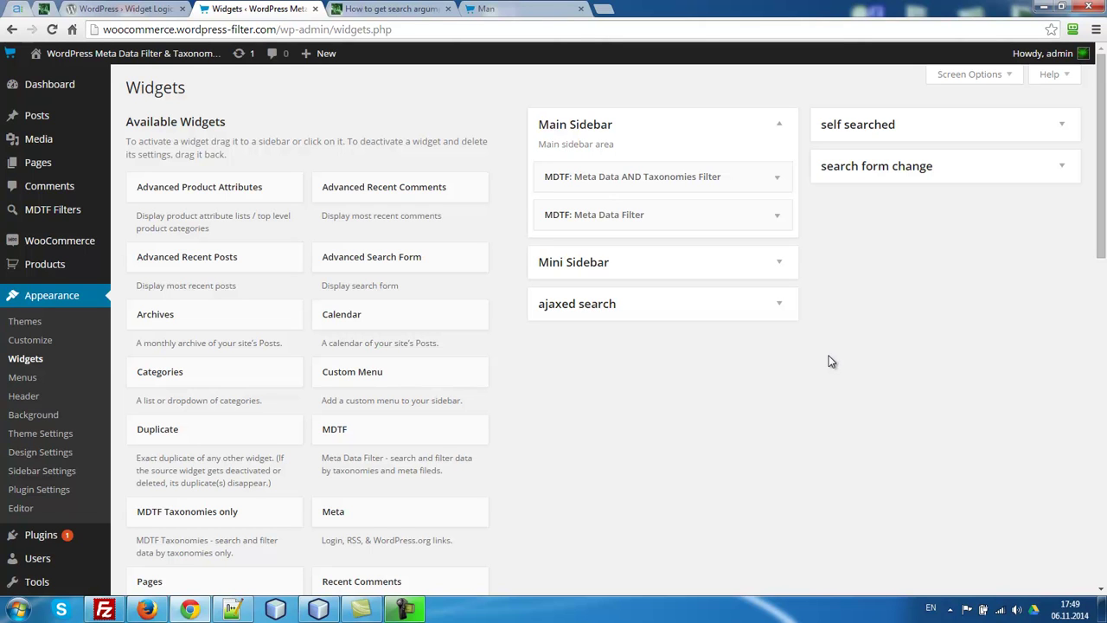
click(782, 216)
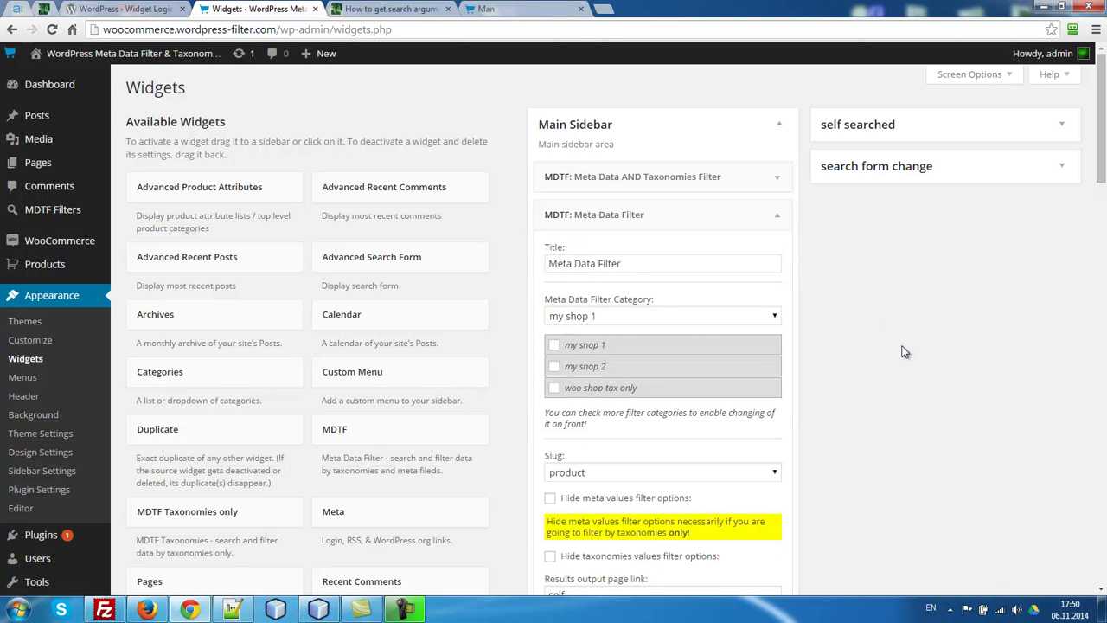
click(537, 8)
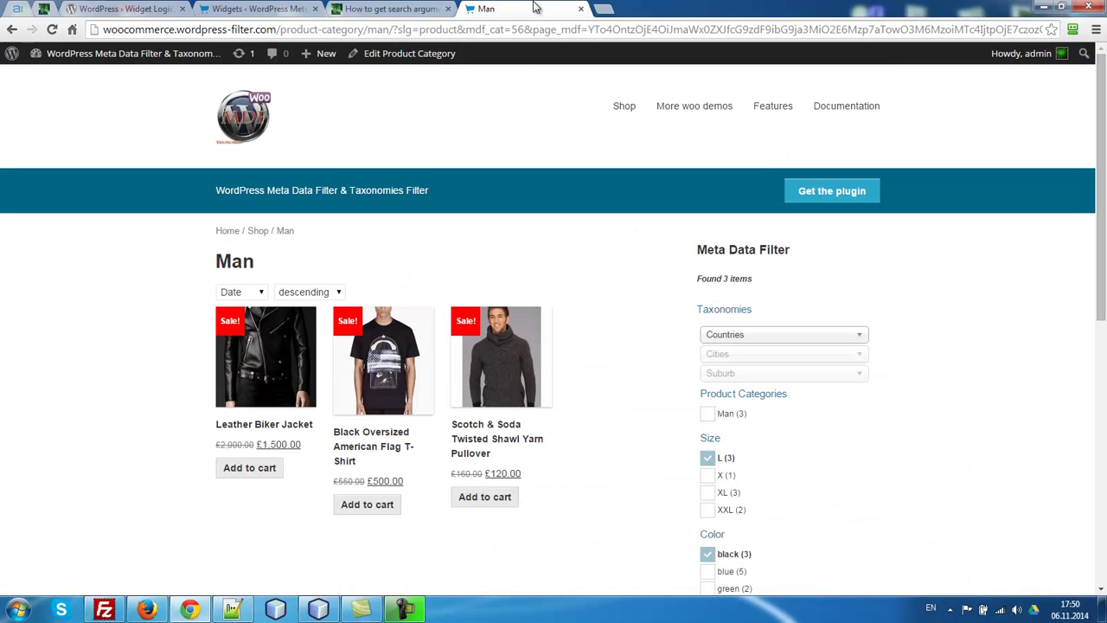
click(372, 30)
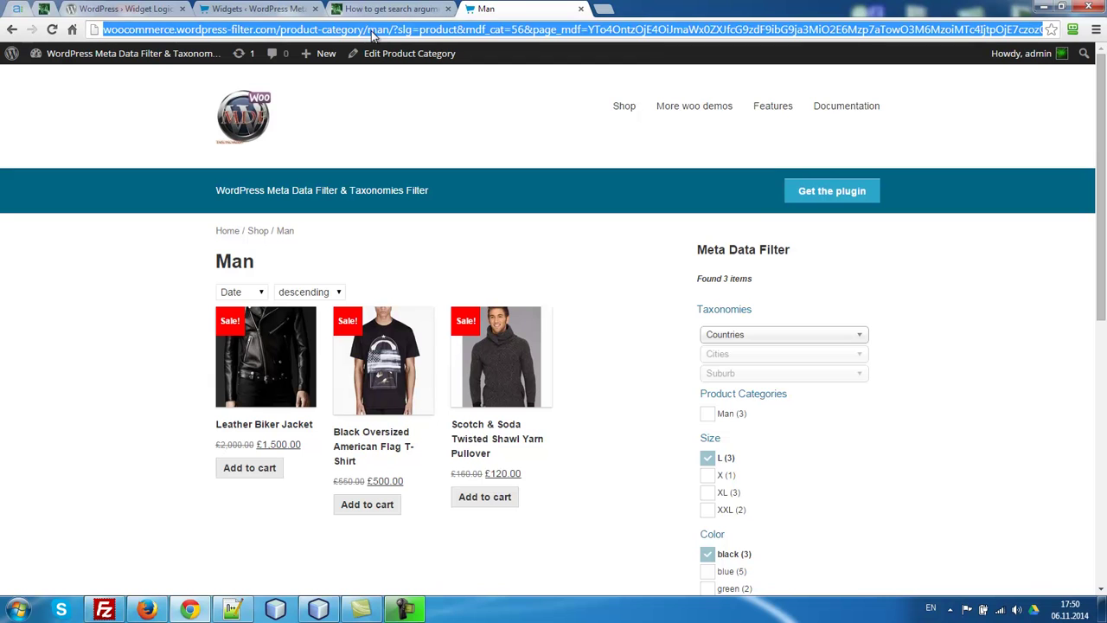
click(390, 29)
drag(390, 30, 75, 19)
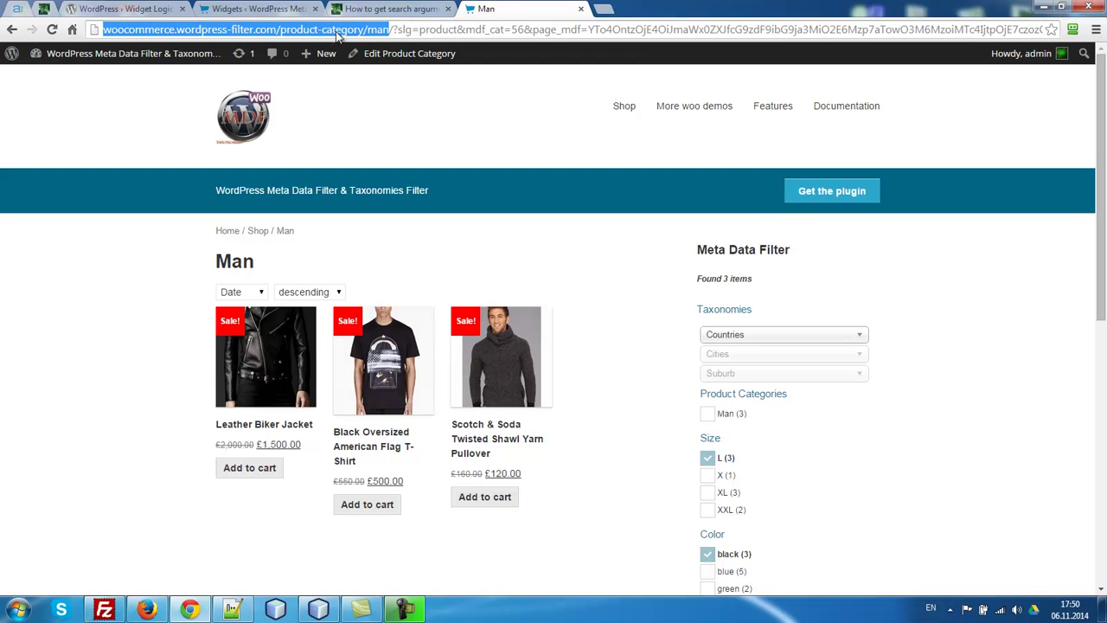
- Return to the Widget Logic plugin page and highlight the plugin's name in the banner
click(244, 7)
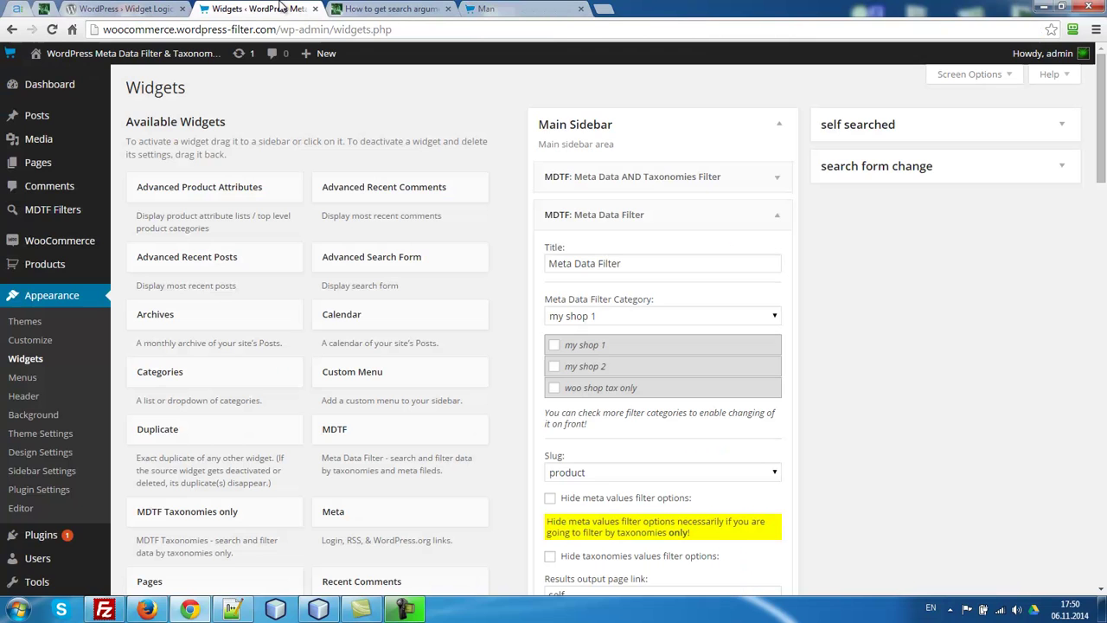
click(121, 9)
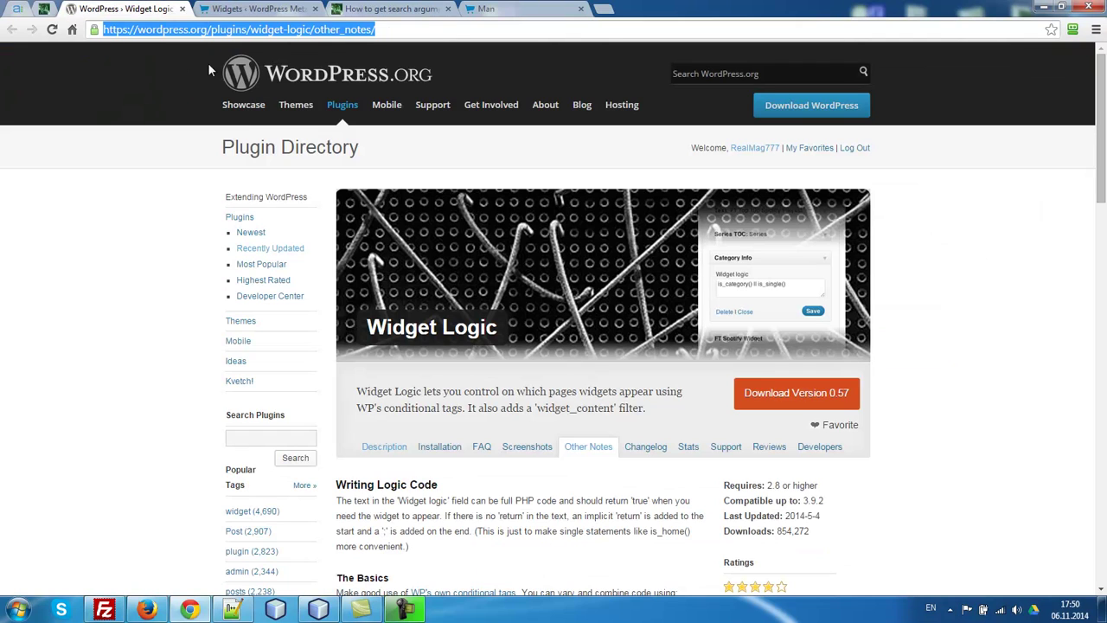
double_click(260, 29)
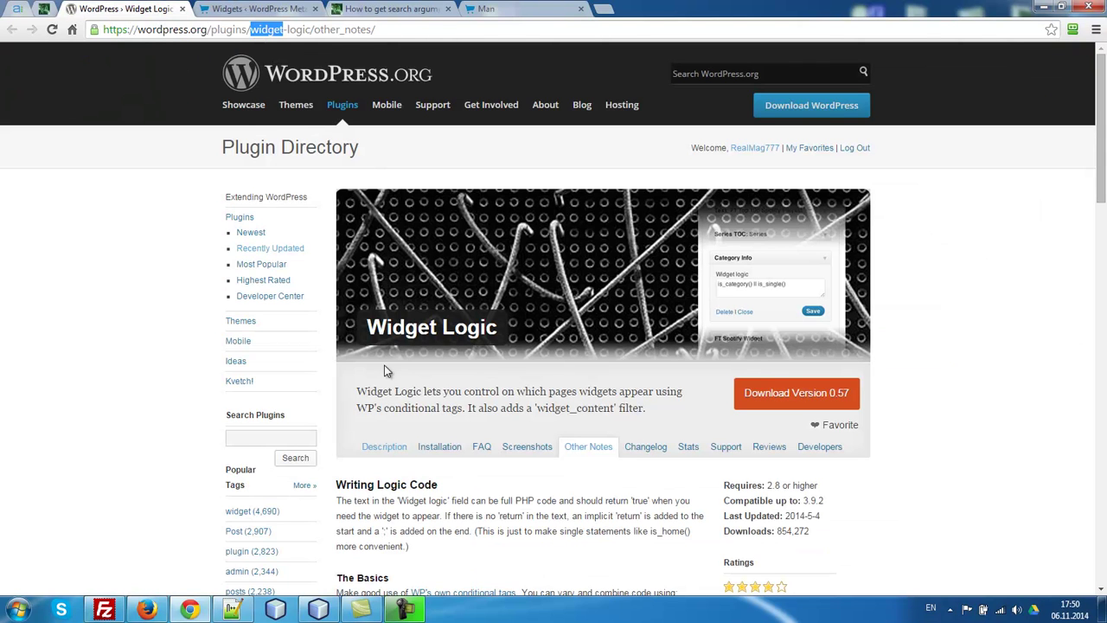
drag(365, 336, 502, 324)
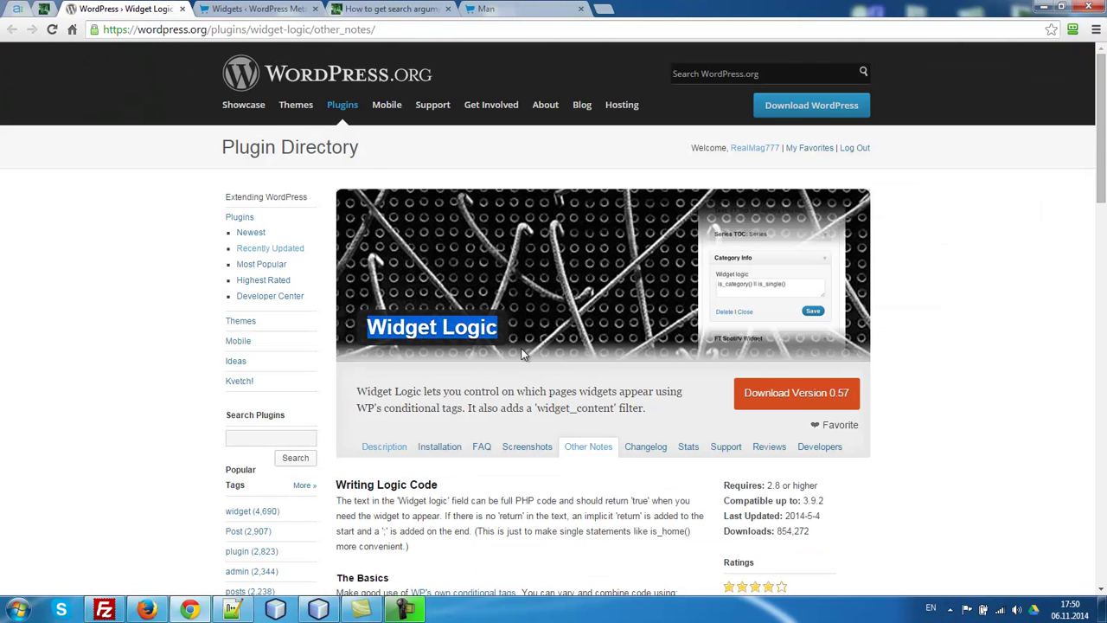
- On the Widgets page, collapse the Meta Data Filter widget, expand Meta Data AND Taxonomies Filter and highlight its Widget logic condition
click(260, 9)
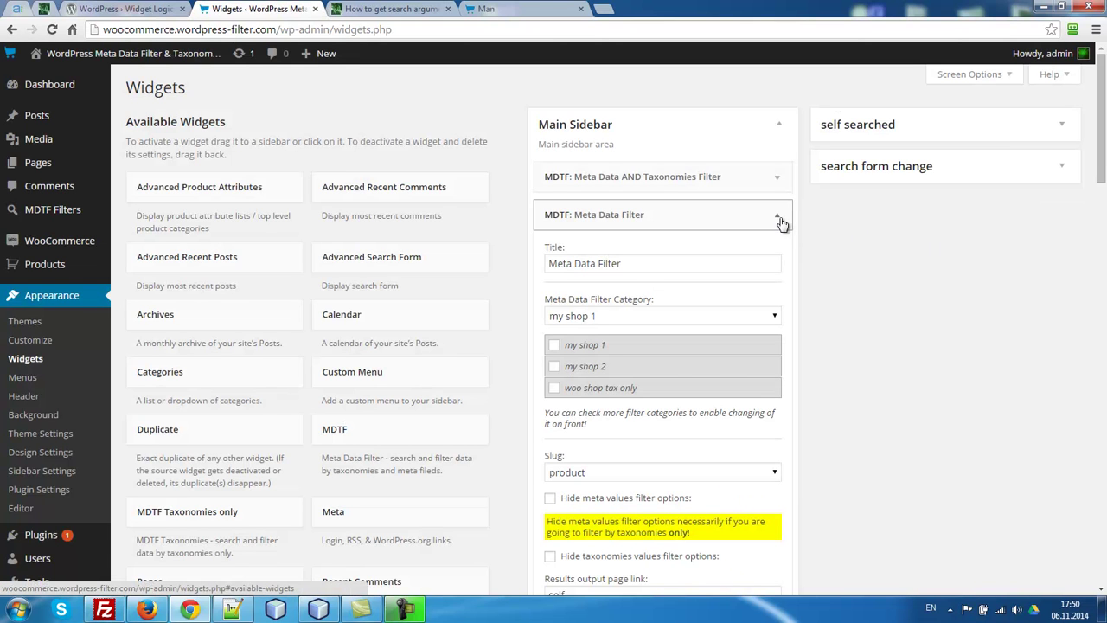
scroll(880, 298, down, 4)
scroll(878, 295, up, 4)
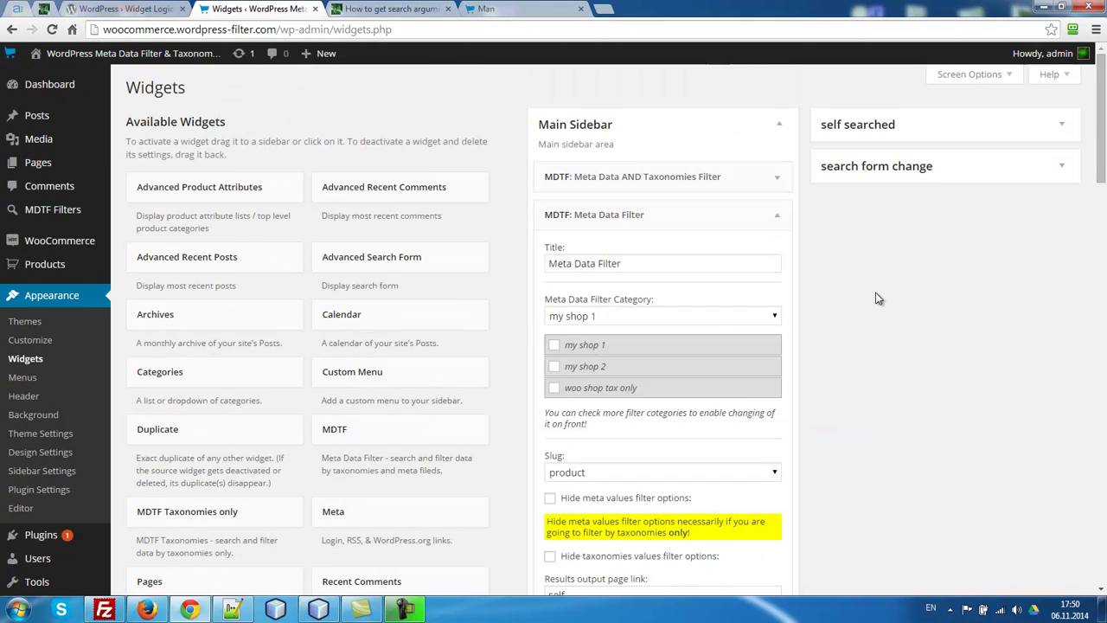
click(784, 215)
click(777, 178)
scroll(834, 248, down, 15)
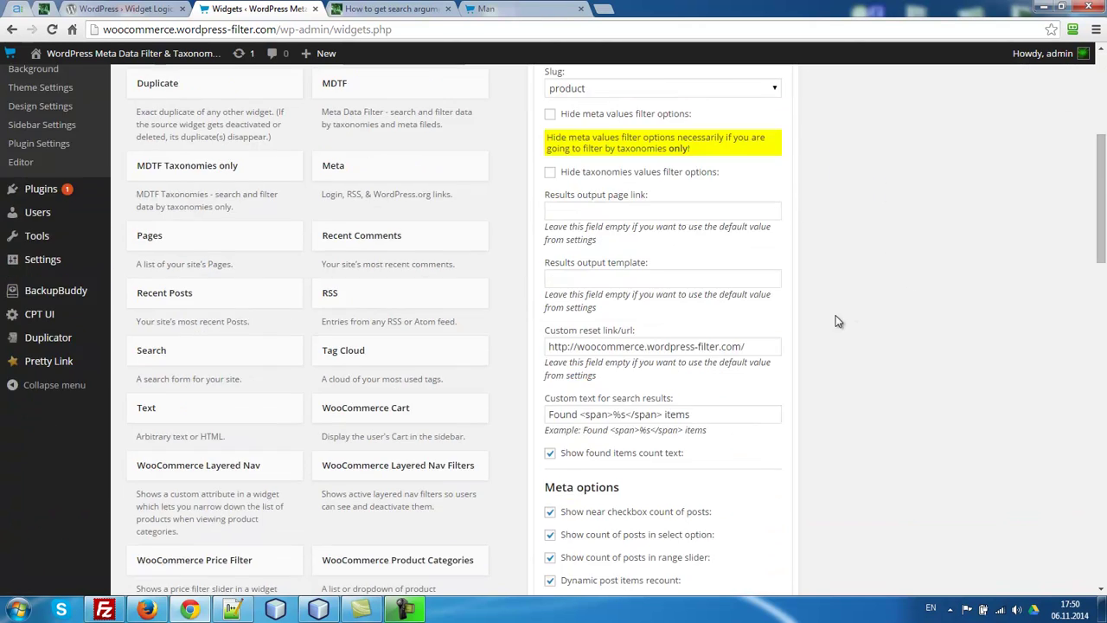
scroll(809, 331, down, 1)
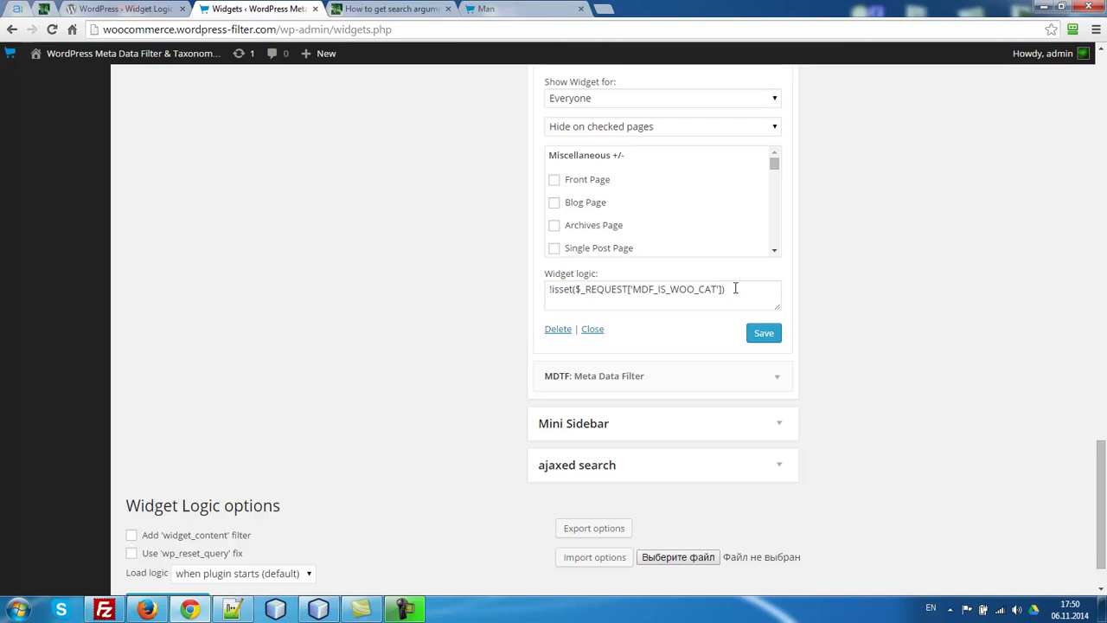
drag(735, 288, 502, 275)
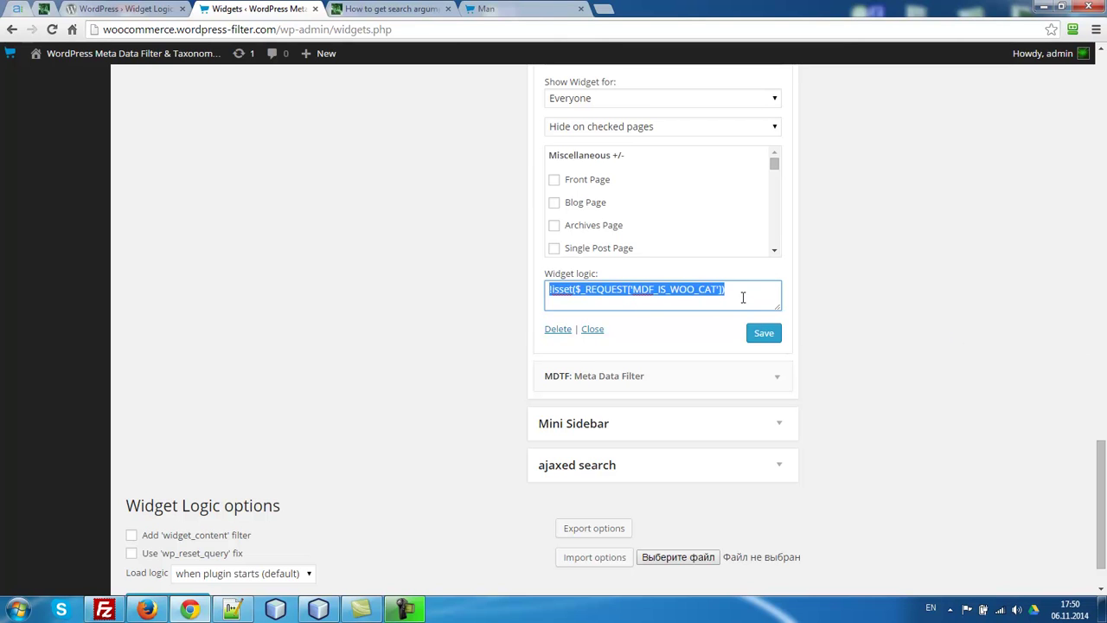
- Expand the Meta Data Filter widget in the Main Sidebar and examine its Widget logic condition
drag(740, 296, 563, 359)
click(780, 382)
scroll(959, 428, down, 15)
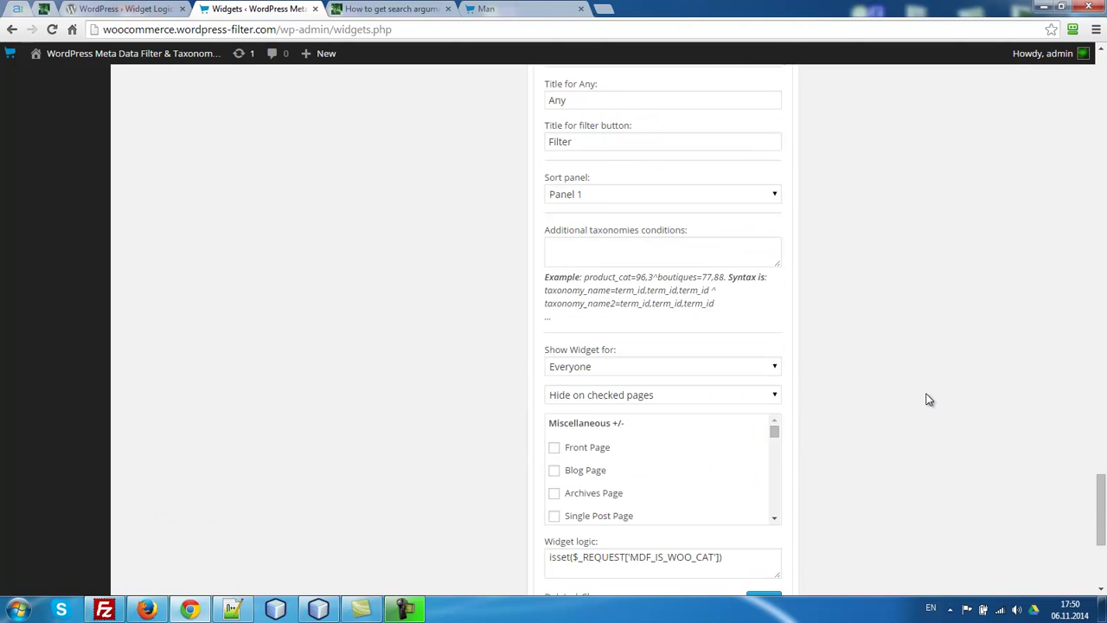
scroll(929, 400, down, 3)
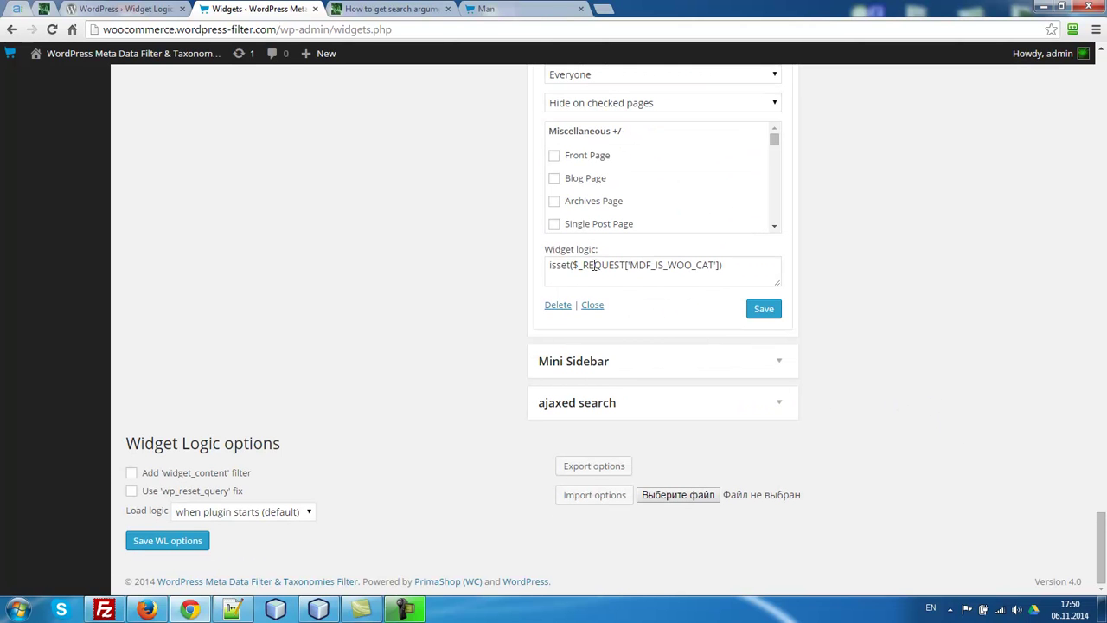
- Review the Meta Data Filter widget's settings and highlight its title on the Man category page
scroll(894, 309, up, 5)
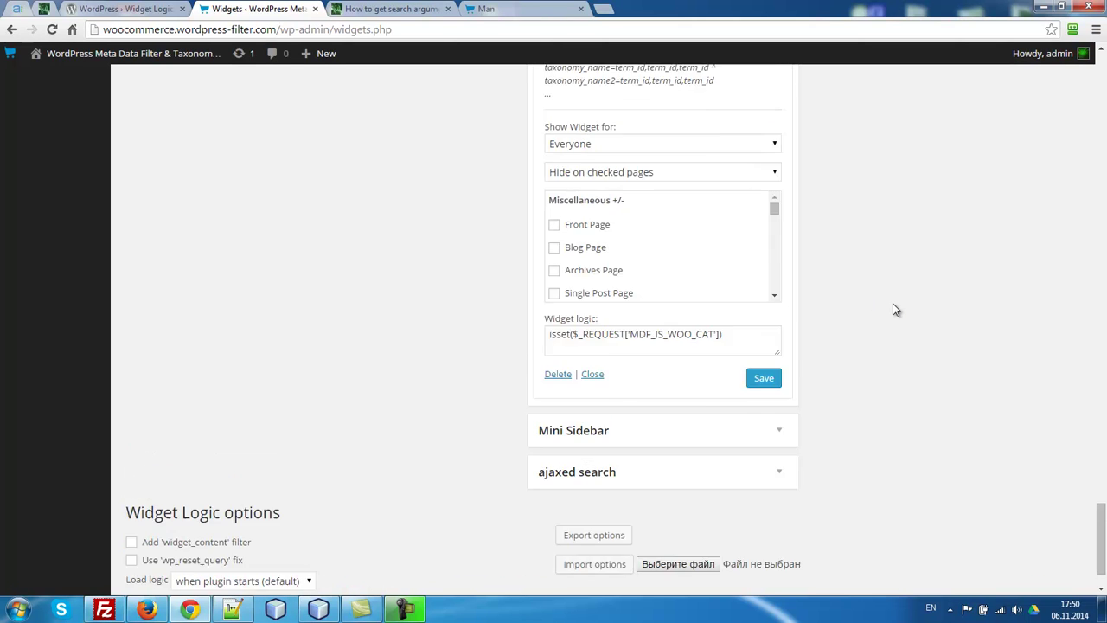
scroll(896, 310, up, 6)
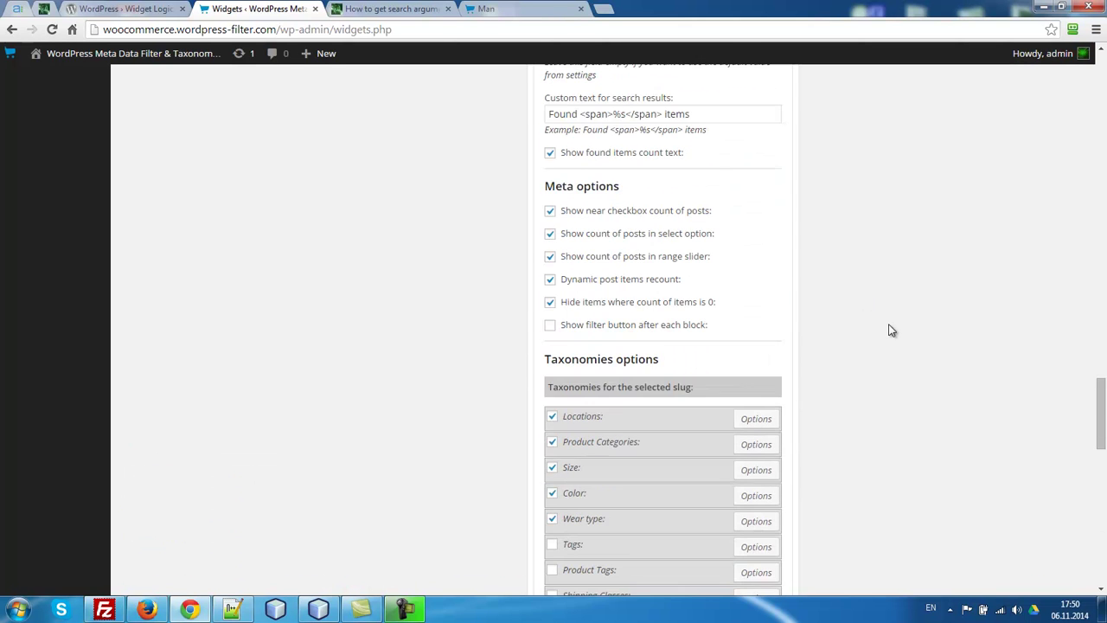
scroll(892, 331, up, 2)
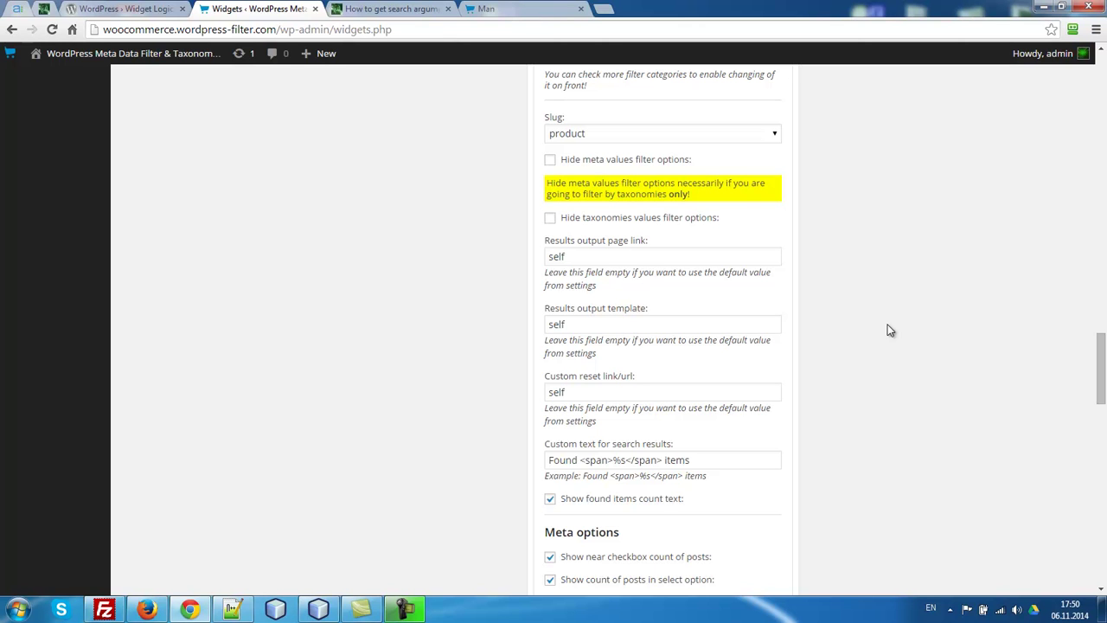
click(489, 9)
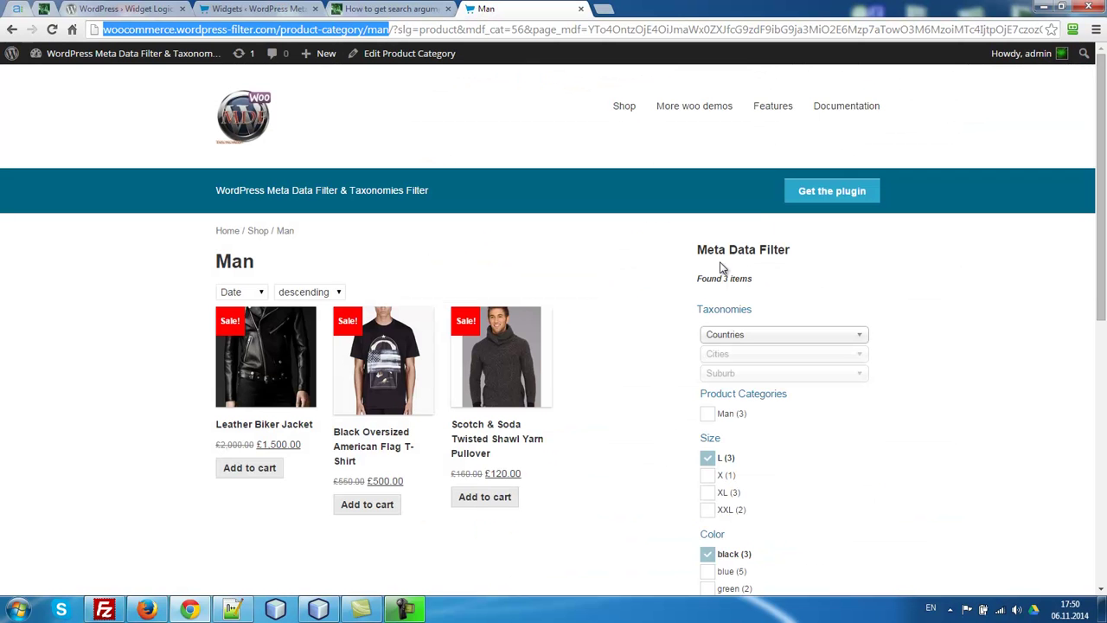
drag(707, 249, 806, 250)
key(ctrl+shift+Tab)
key(ctrl+shift+Tab)
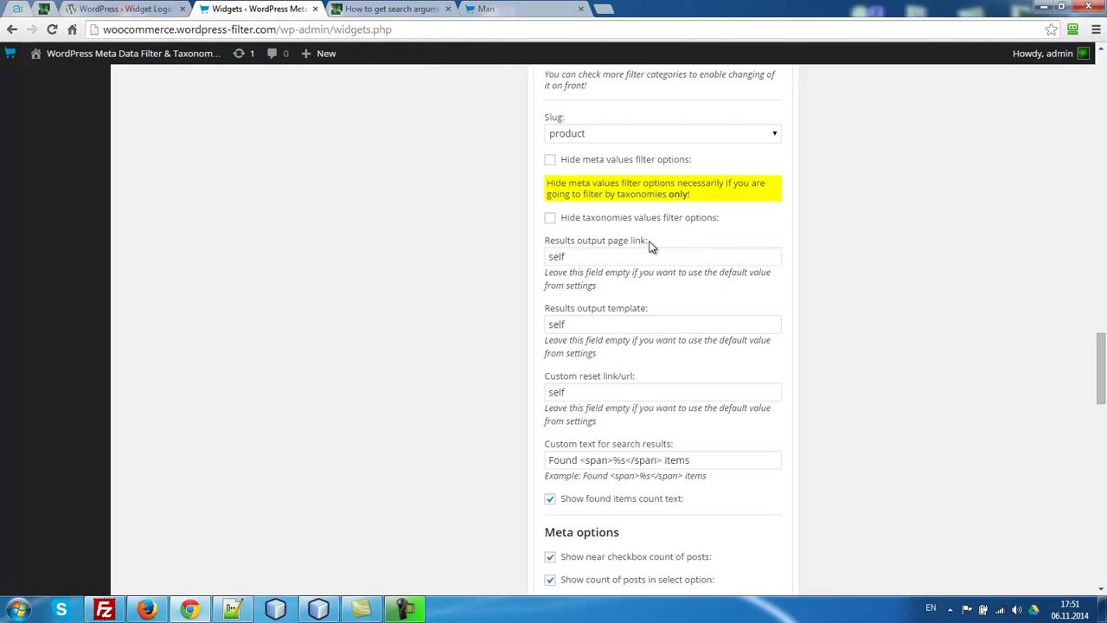
- Highlight the Meta Data Filter widget's values for results output page link, results output template and custom reset link in turn
click(605, 257)
double_click(605, 257)
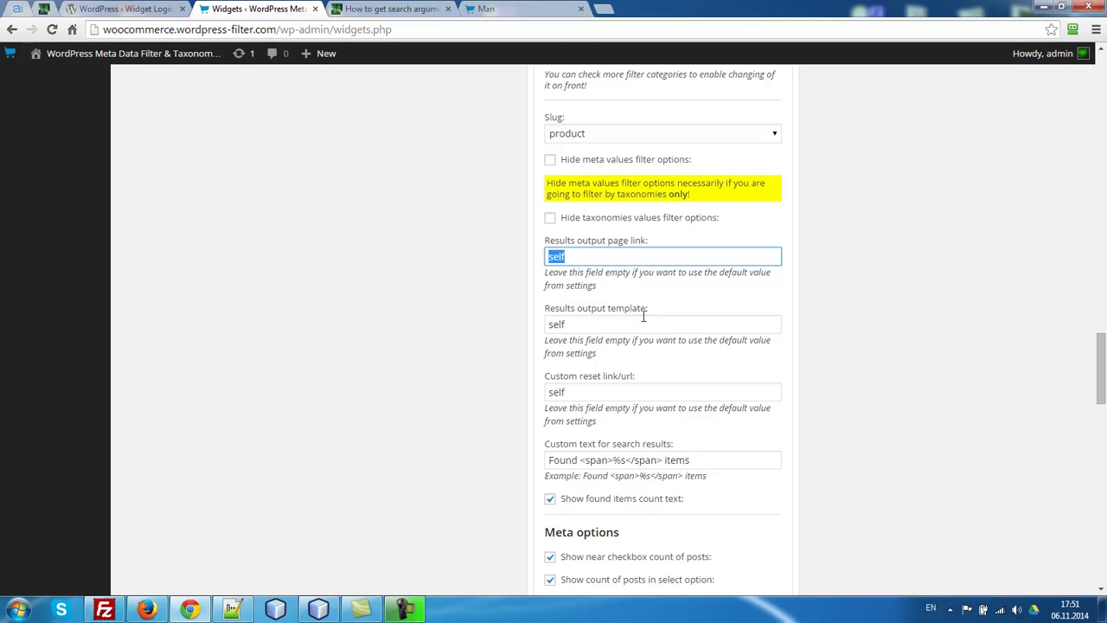
double_click(589, 325)
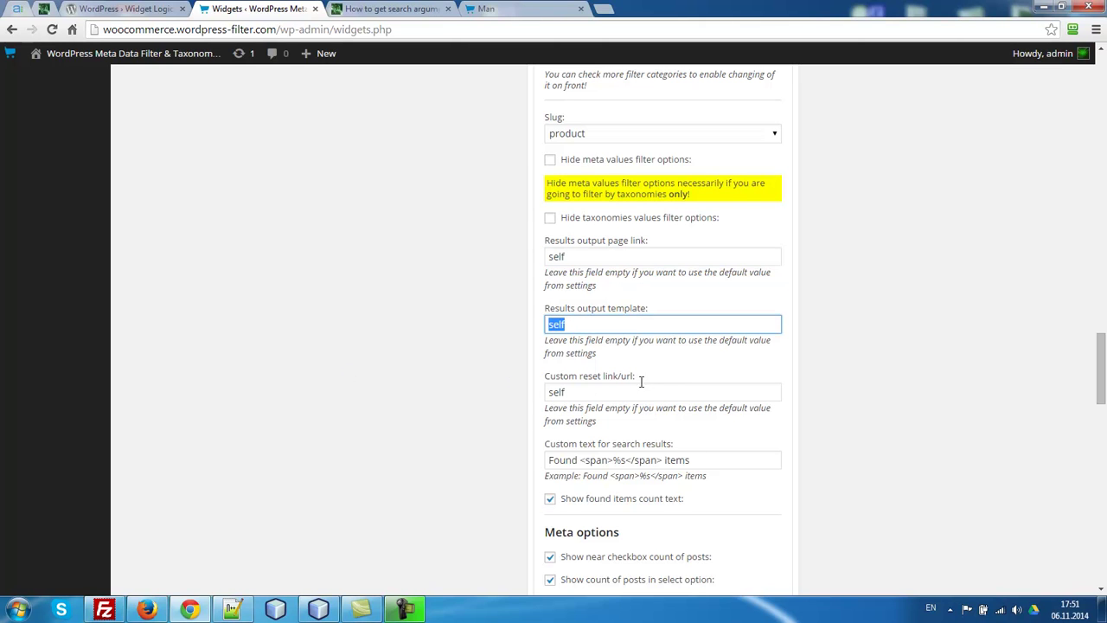
double_click(613, 394)
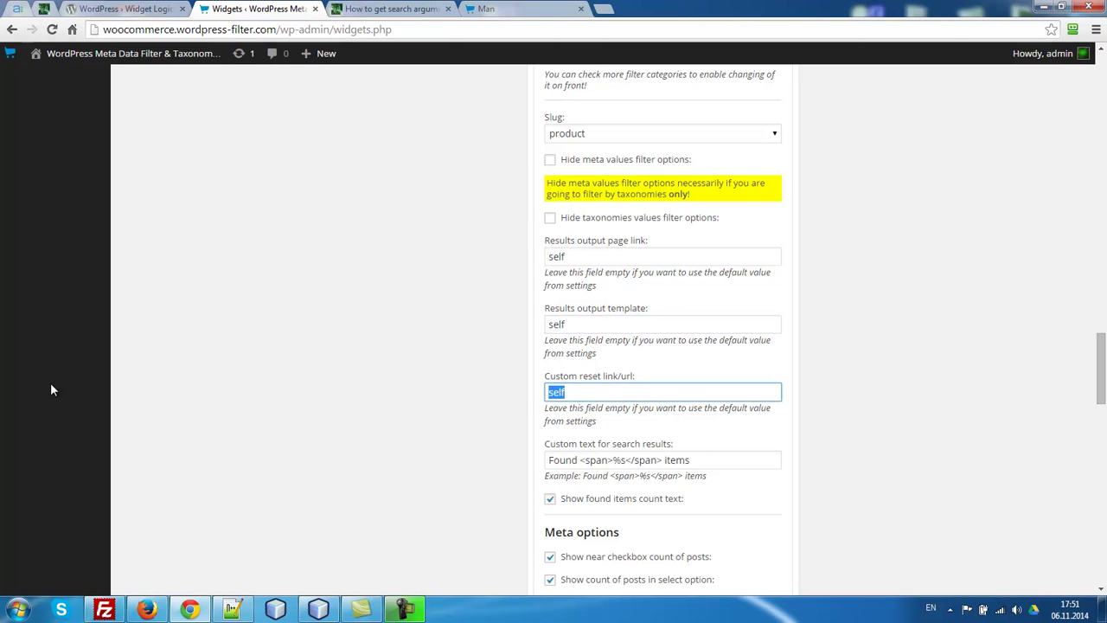
- Examine the Meta Data Filter widget's taxonomies options and the Widget logic condition of the Meta Data AND Taxonomies Filter widget
scroll(797, 360, down, 10)
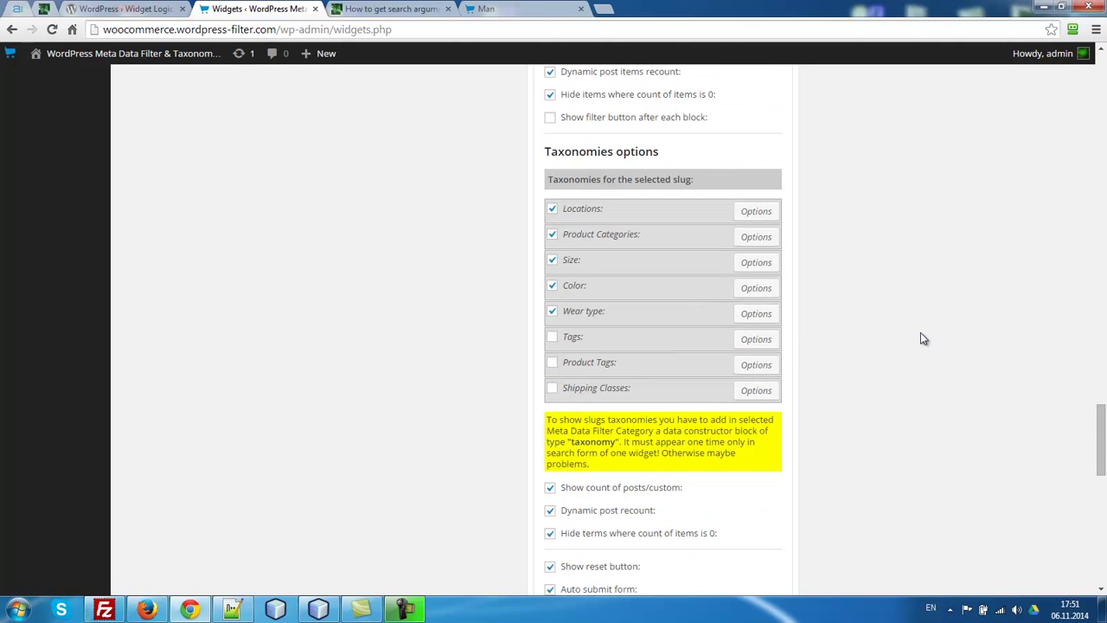
scroll(917, 346, up, 4)
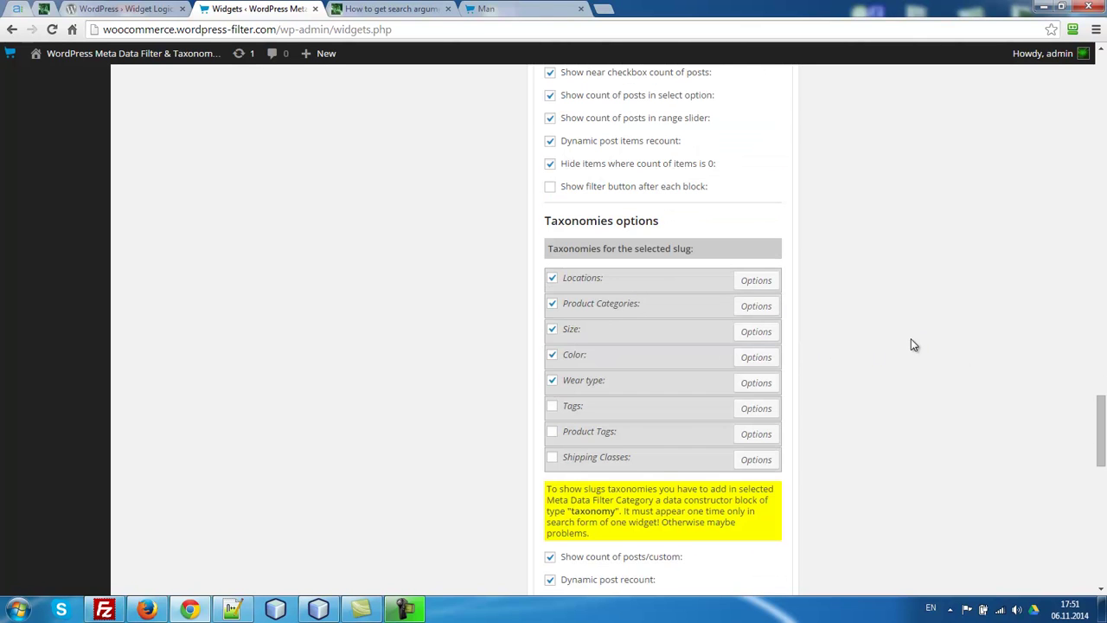
scroll(911, 345, up, 10)
scroll(724, 360, down, 12)
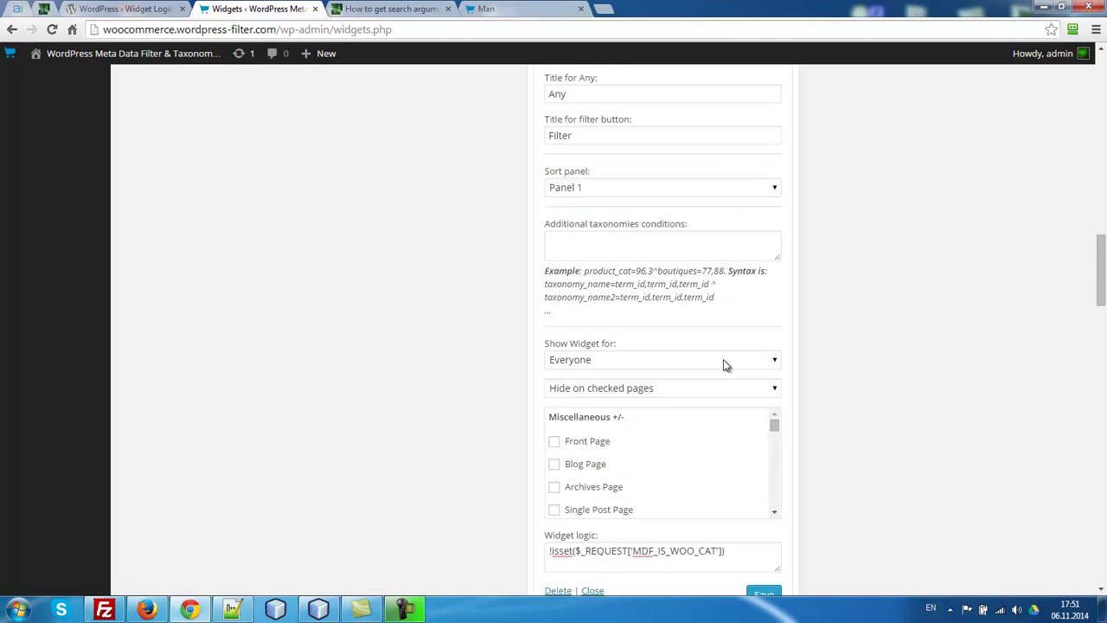
- Check the Meta Data AND Taxonomies Filter widget's results output page link and template fields, and highlight its Widget logic condition
scroll(692, 242, up, 10)
scroll(710, 247, up, 1)
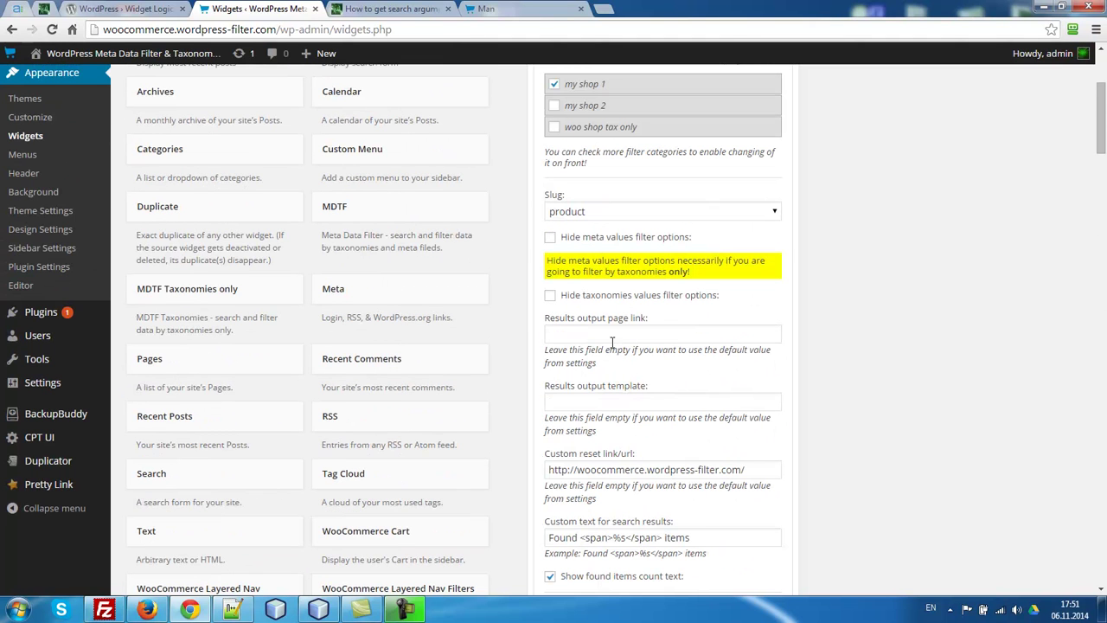
click(579, 330)
click(581, 398)
scroll(762, 466, down, 13)
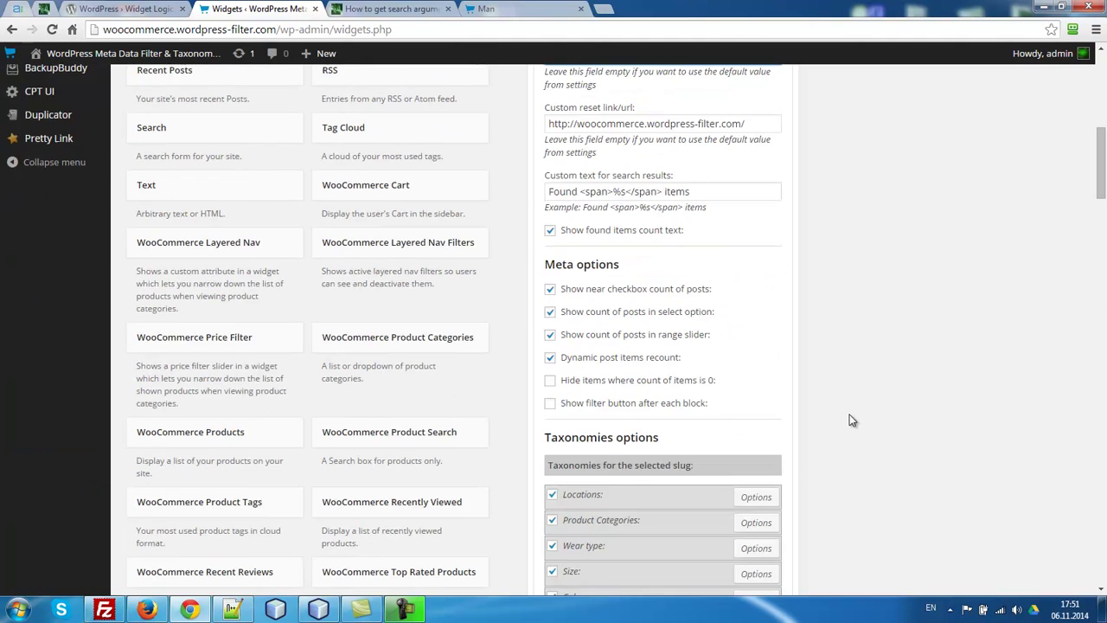
scroll(588, 414, down, 2)
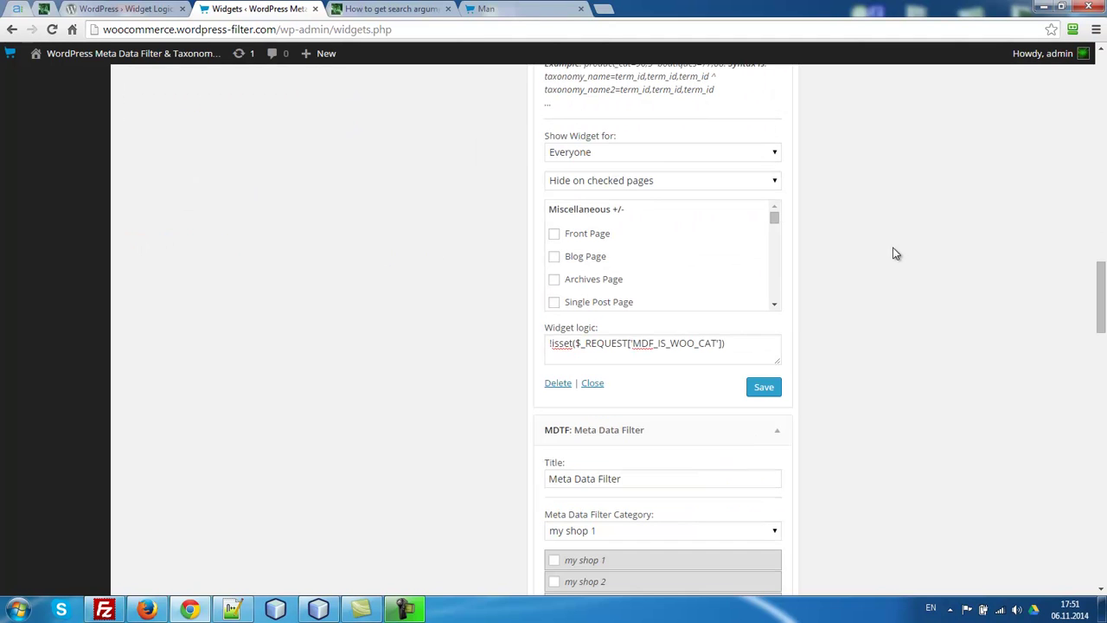
drag(740, 347, 453, 329)
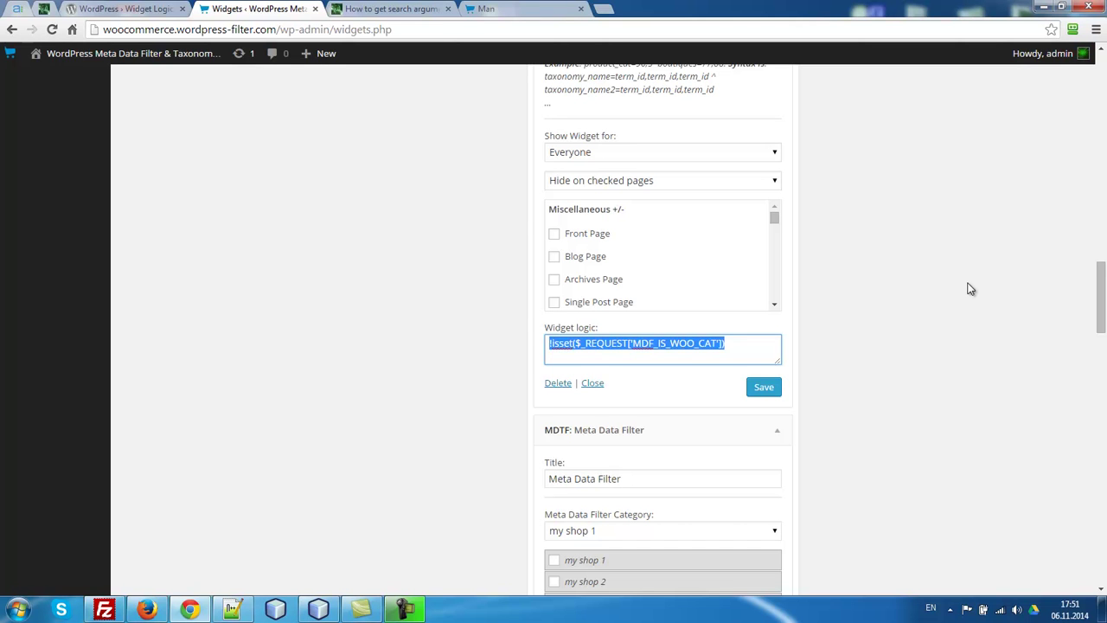
- Switch to NetBeans and point out archive-product.php in the woocommerce folder of the primashop-wc theme
click(318, 610)
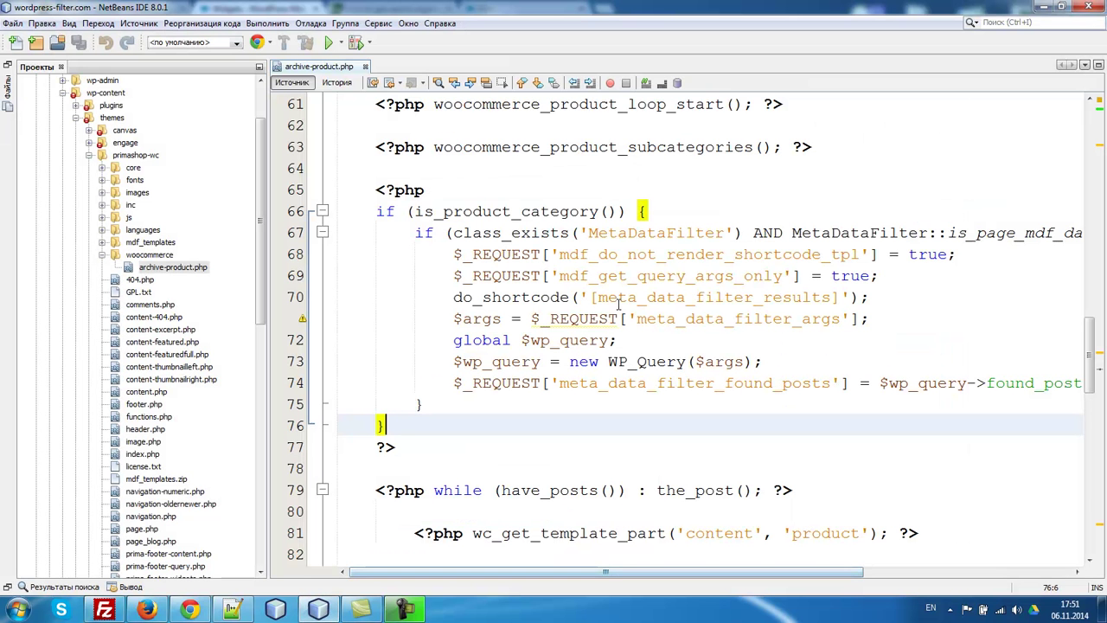
scroll(618, 301, up, 19)
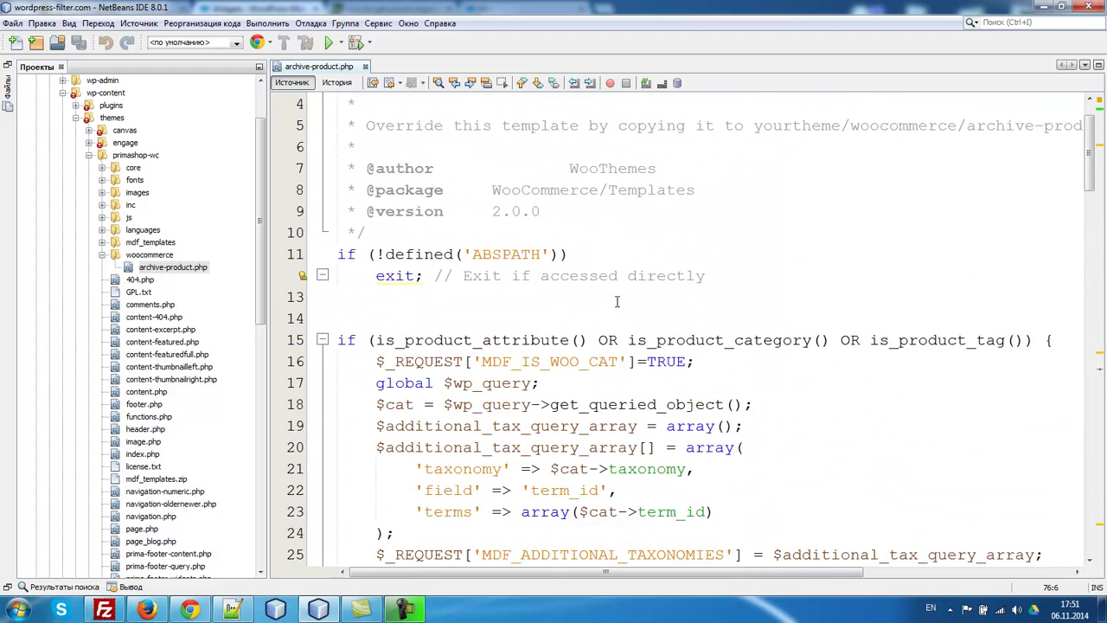
scroll(618, 301, up, 1)
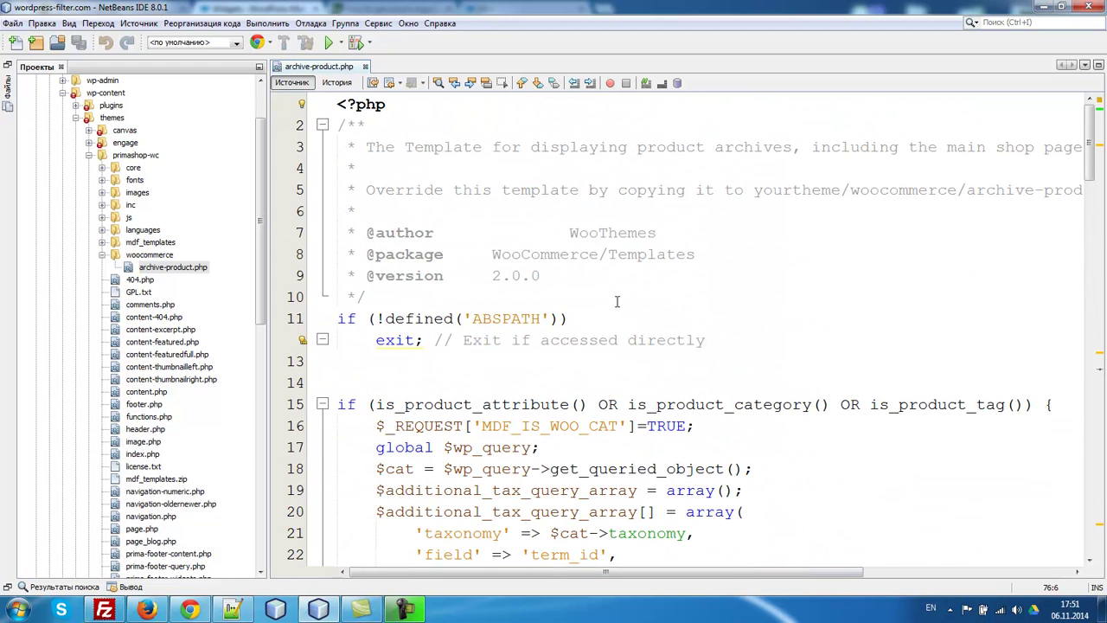
click(160, 269)
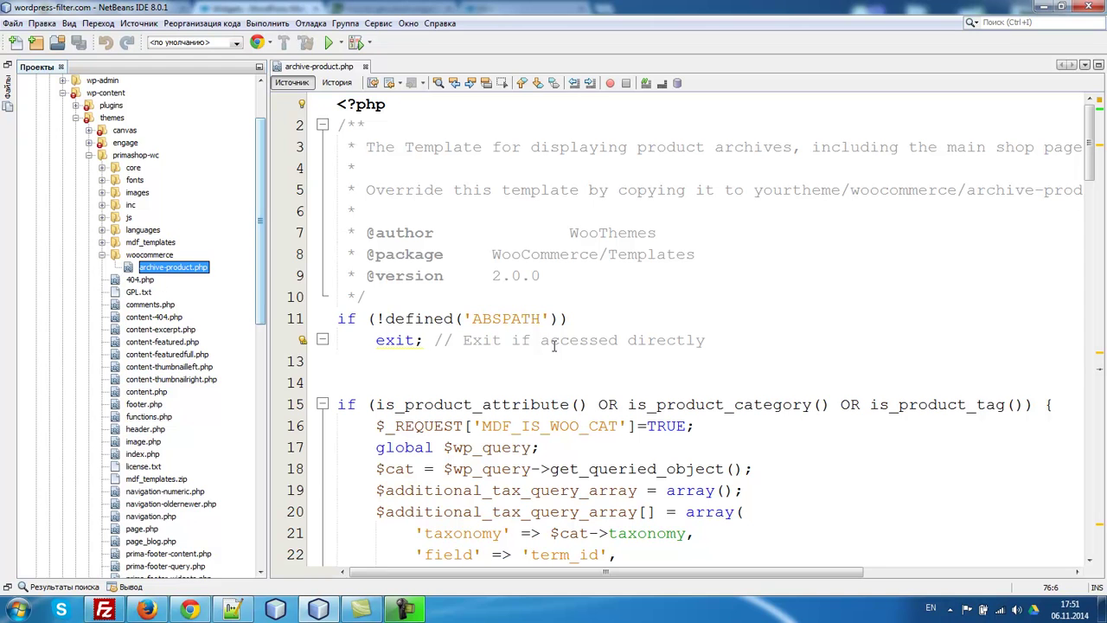
click(152, 256)
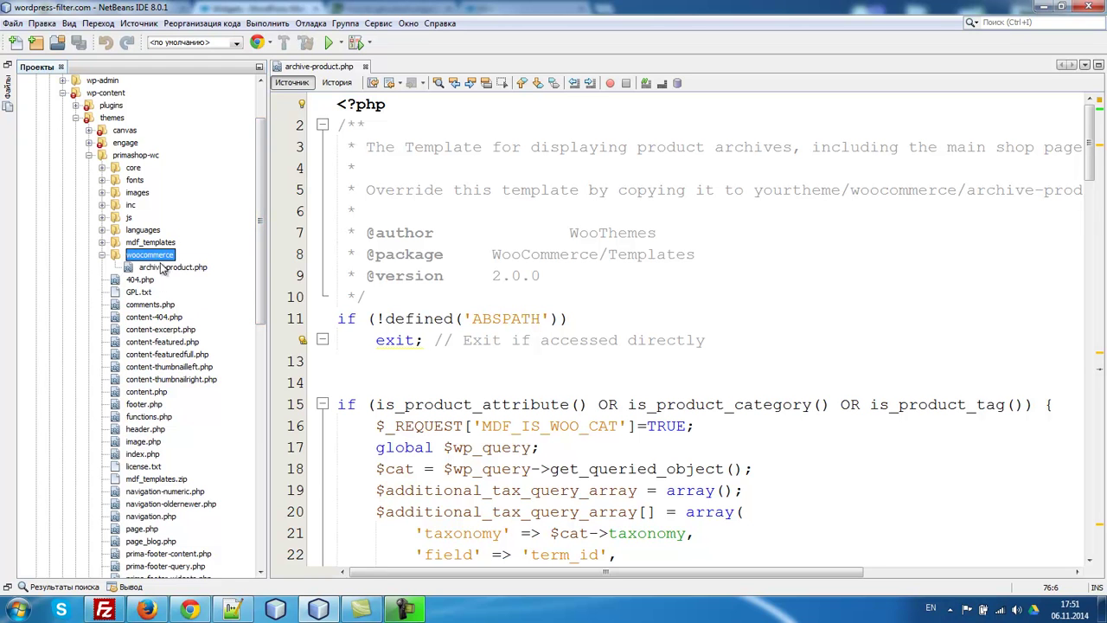
click(136, 156)
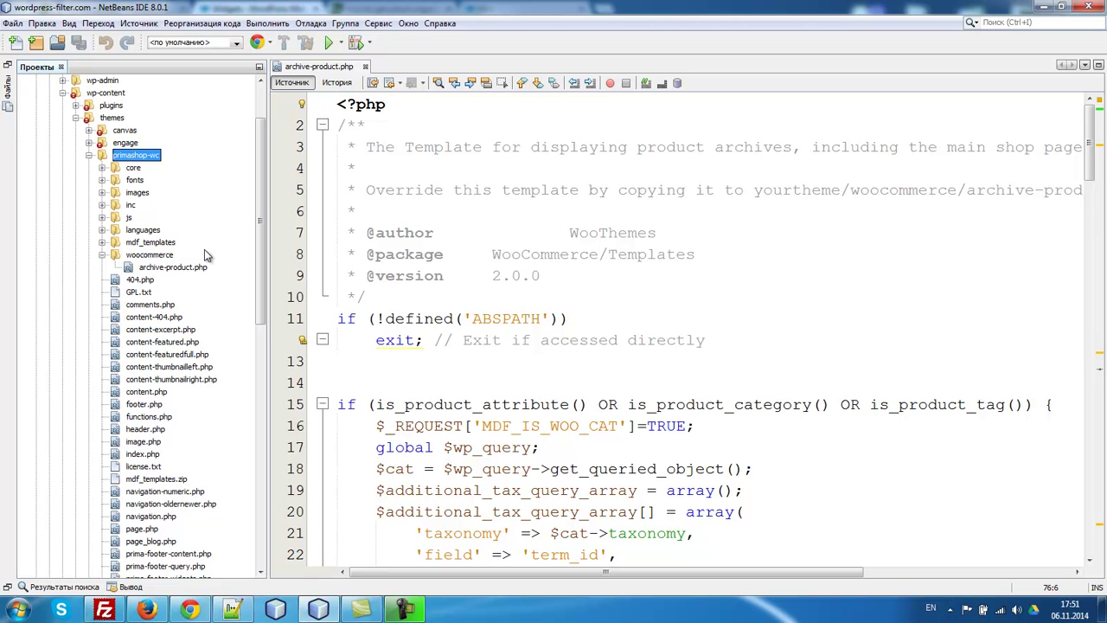
click(149, 256)
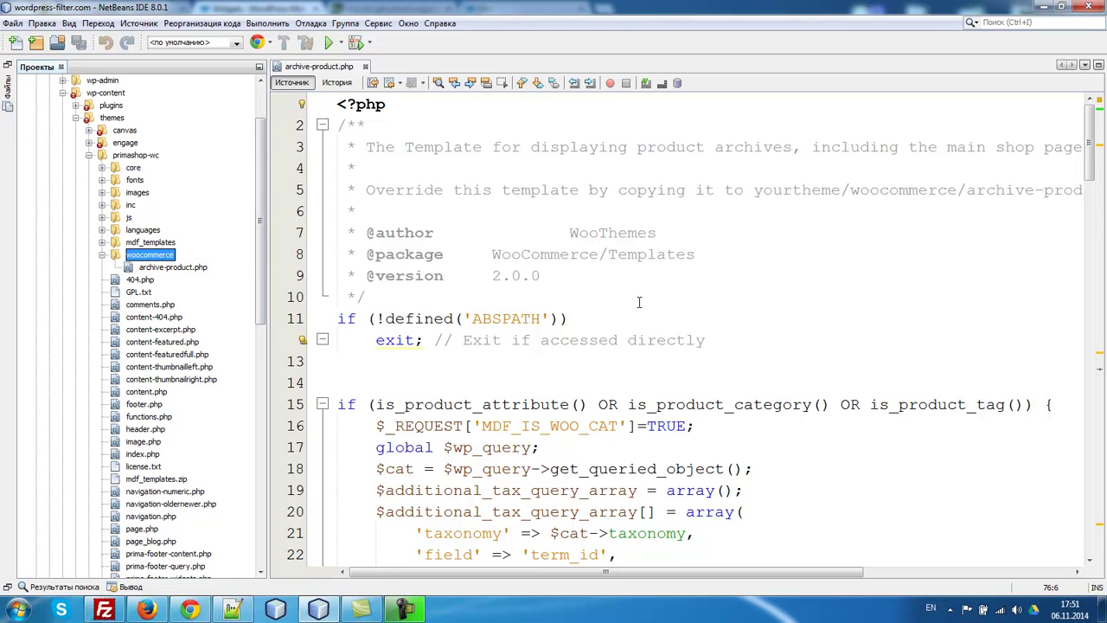
click(173, 268)
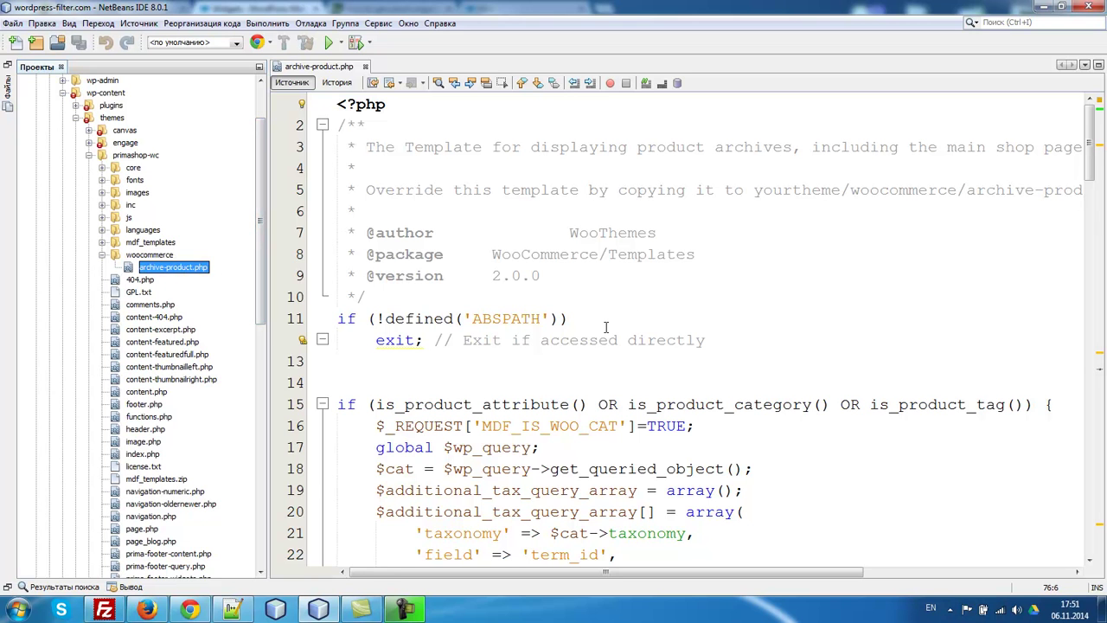
- Highlight the product attribute, category and tag condition block on lines 15-26 and the is_product_category PHP block on lines 65-77
scroll(608, 326, down, 3)
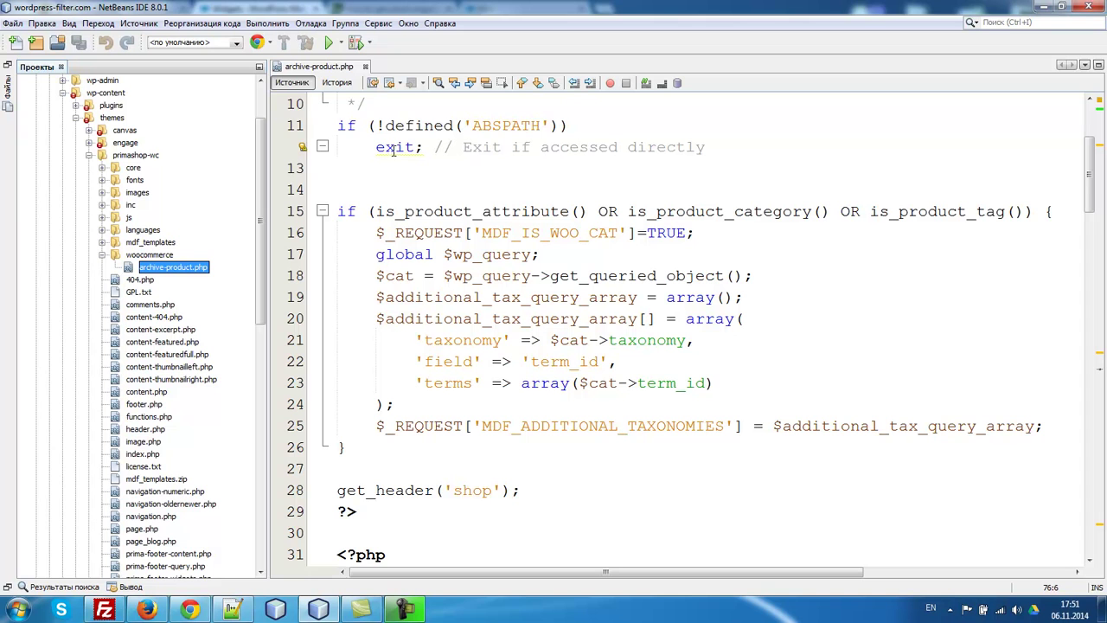
drag(349, 449, 337, 211)
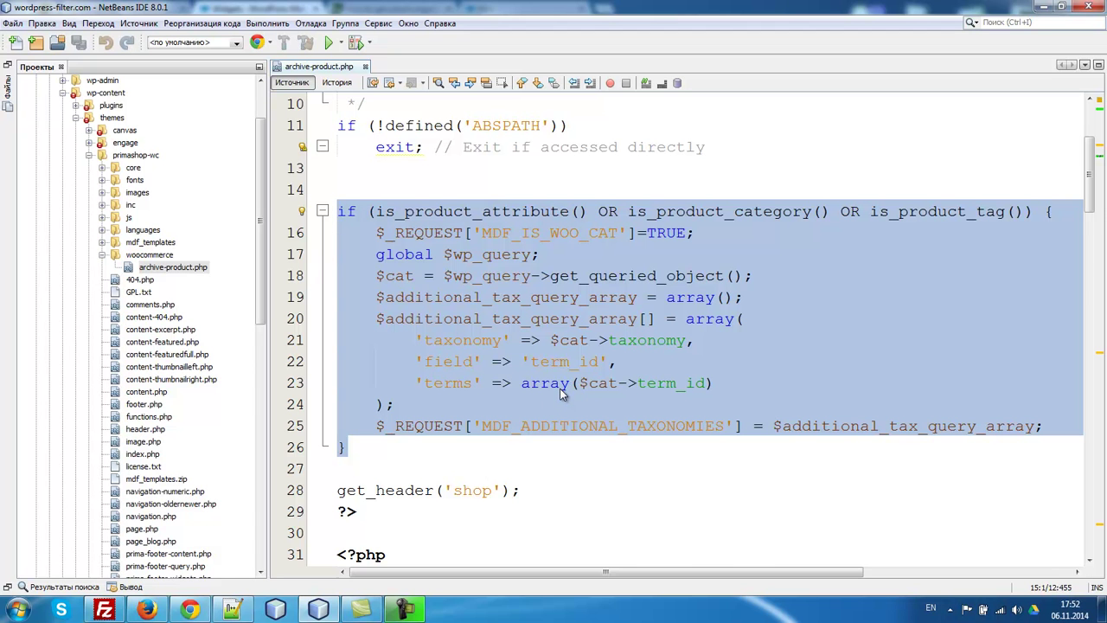
scroll(560, 392, down, 12)
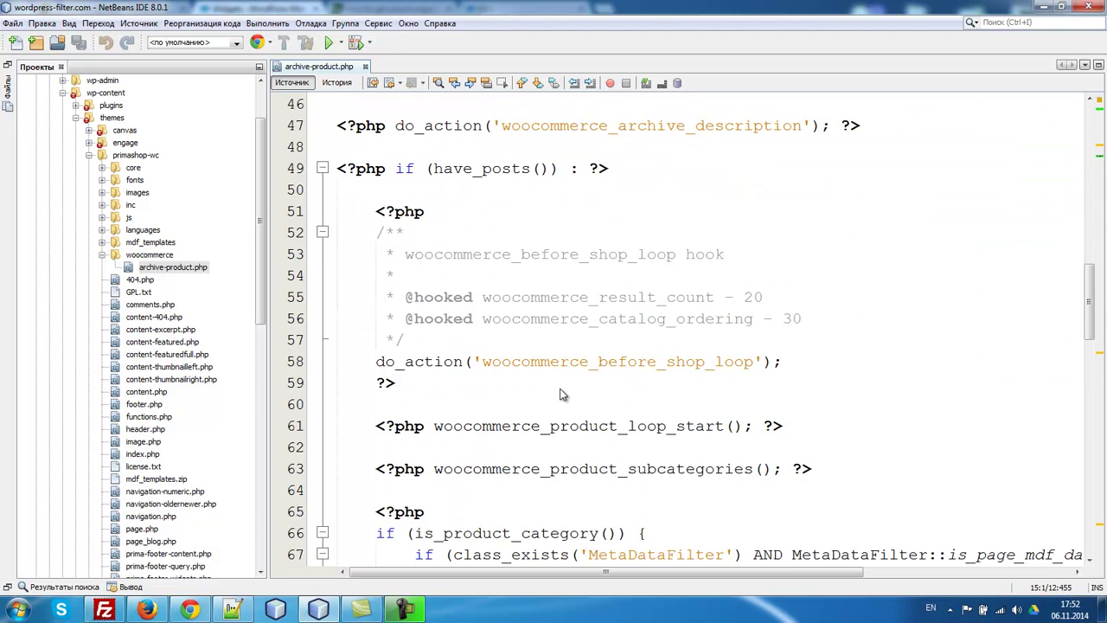
scroll(560, 395, down, 5)
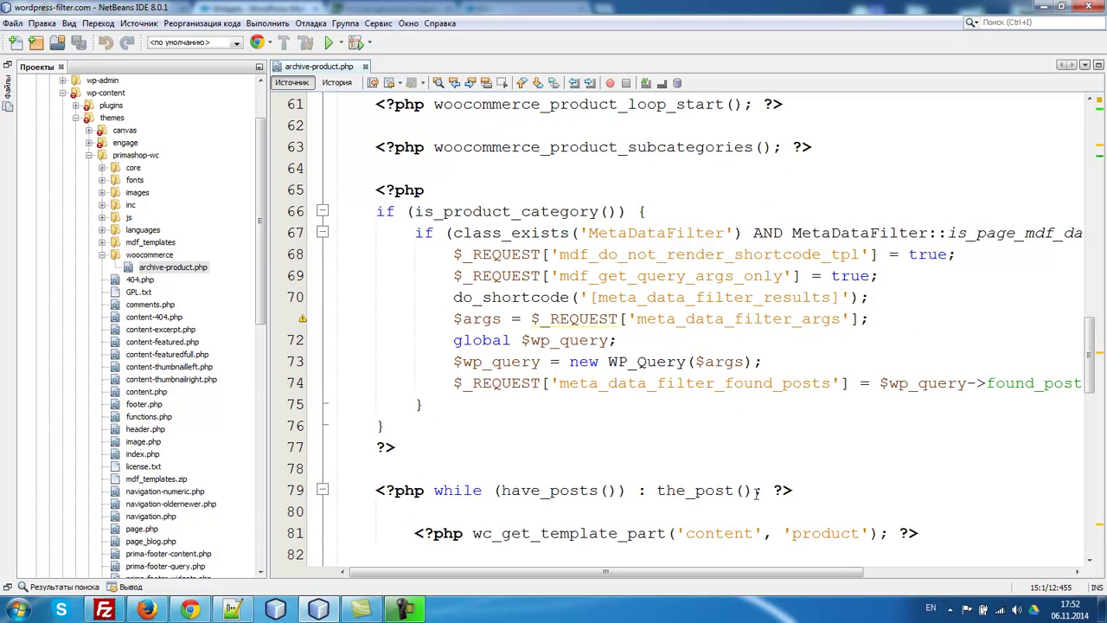
drag(376, 189, 545, 437)
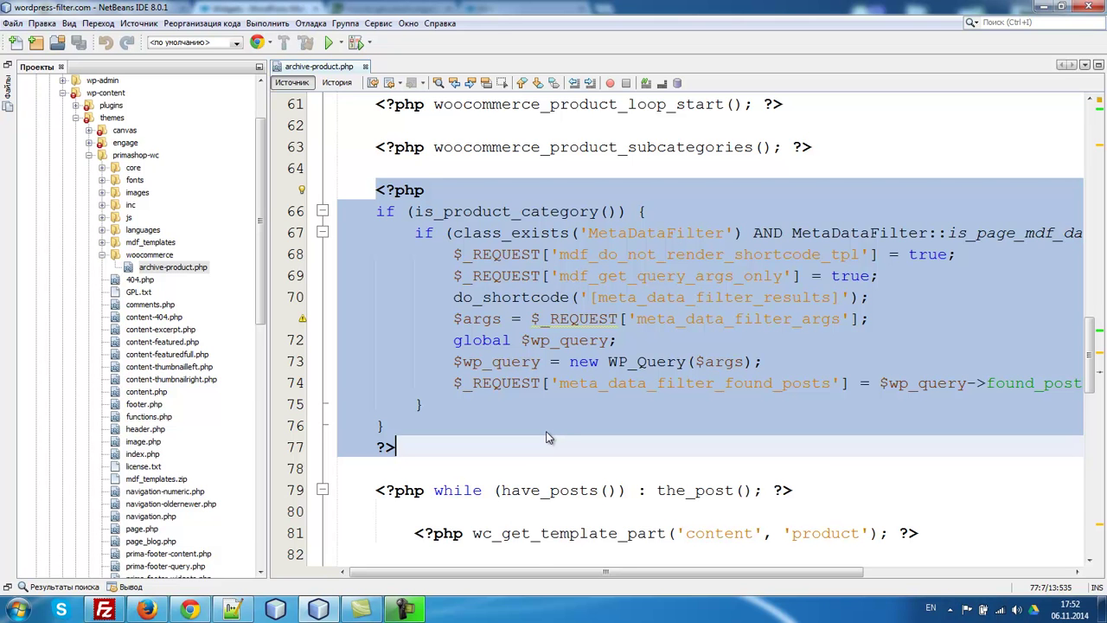
- Switch to Chrome and view the Widget Logic plugin page before returning to the Widgets admin page
key(alt+Tab)
click(117, 10)
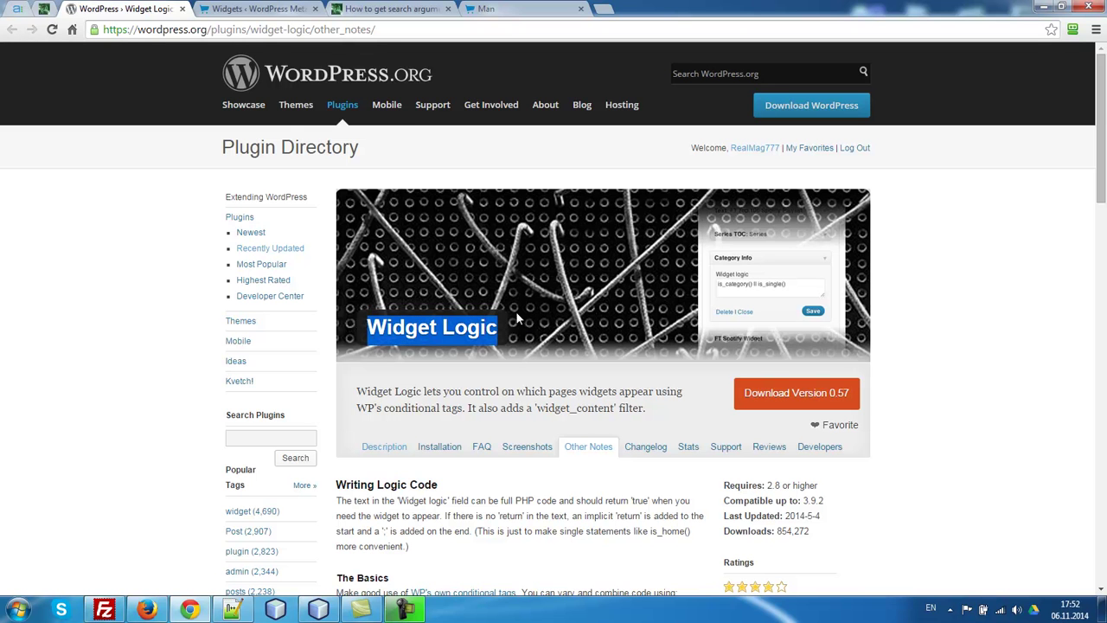
key(ctrl+Tab)
- Collapse the Meta Data AND Taxonomies Filter and Meta Data Filter widgets in the Main Sidebar
scroll(903, 336, up, 10)
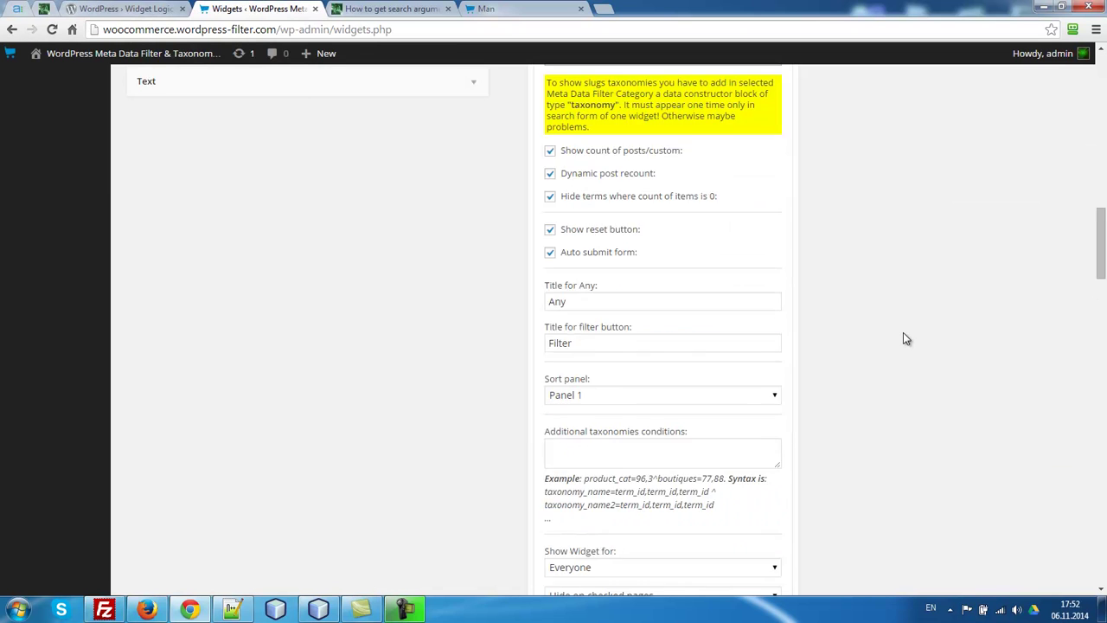
scroll(903, 338, up, 3)
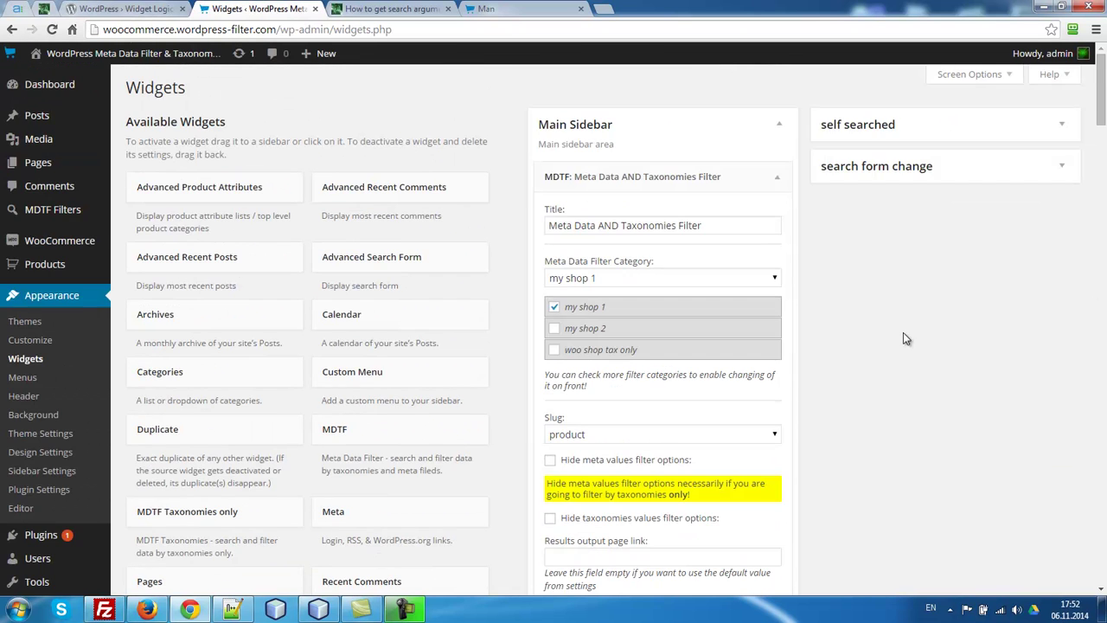
click(777, 178)
click(778, 216)
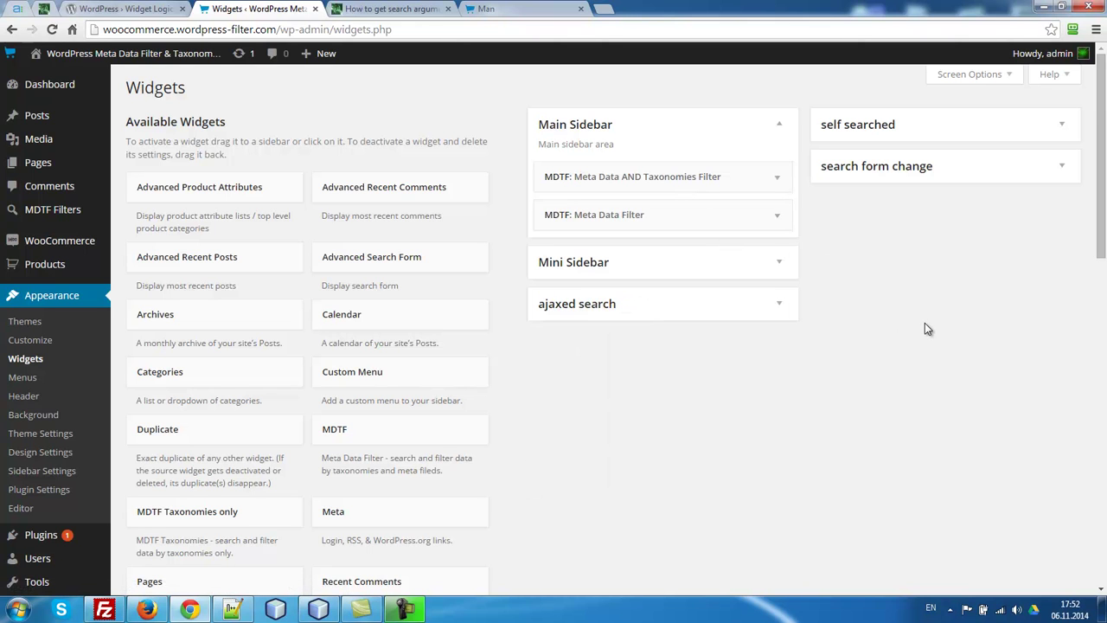
- Expand the Meta Data Filter widget and highlight its Widget logic condition
click(568, 219)
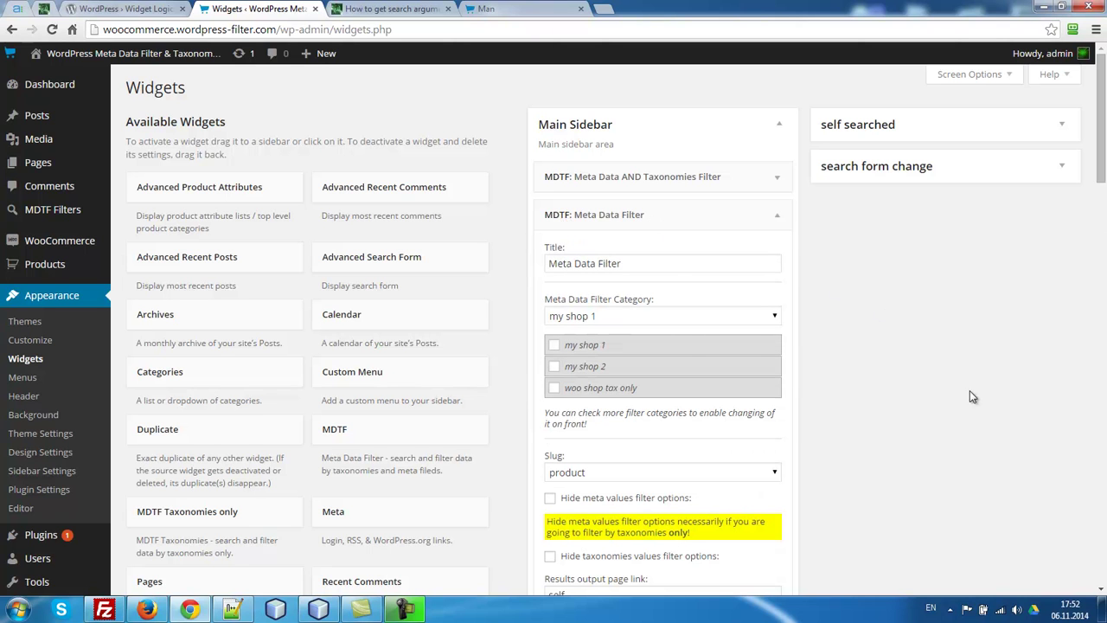
scroll(803, 398, down, 12)
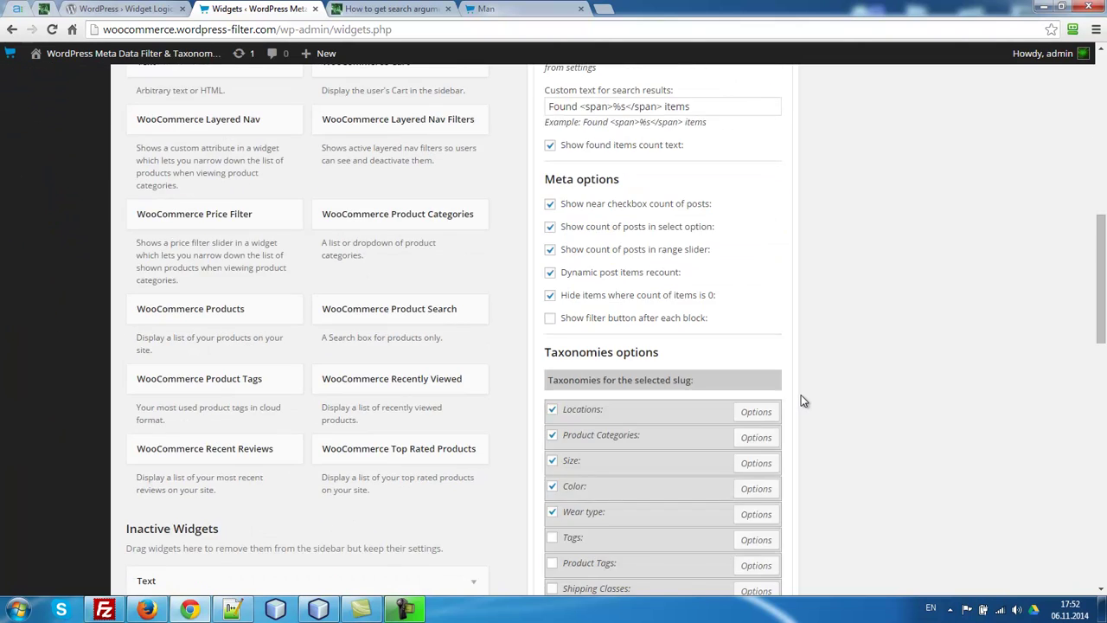
scroll(800, 396, down, 8)
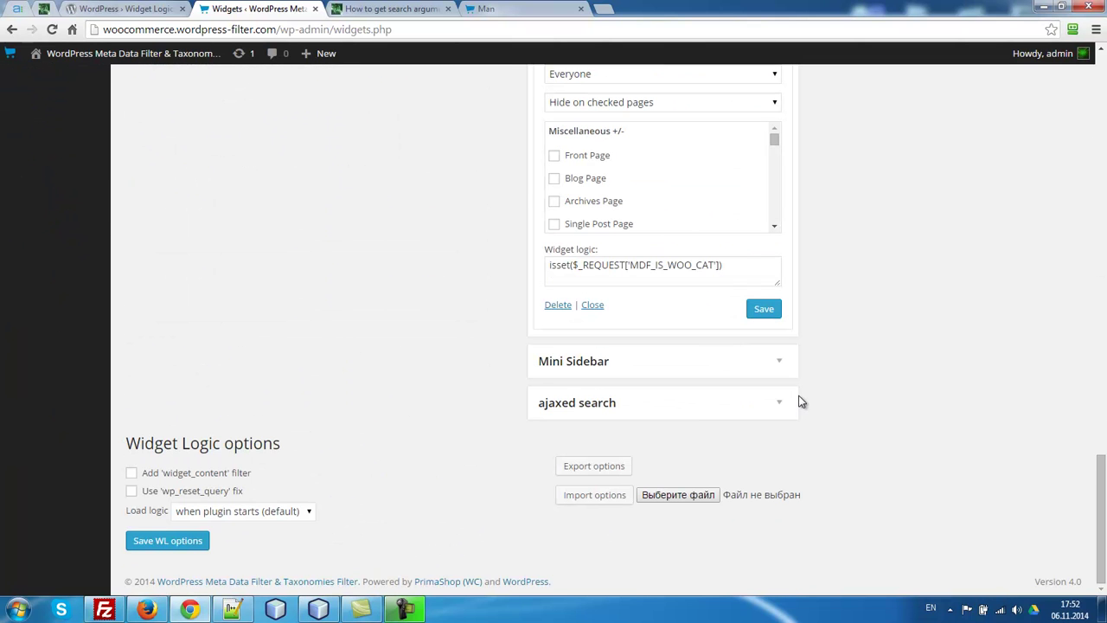
triple_click(743, 264)
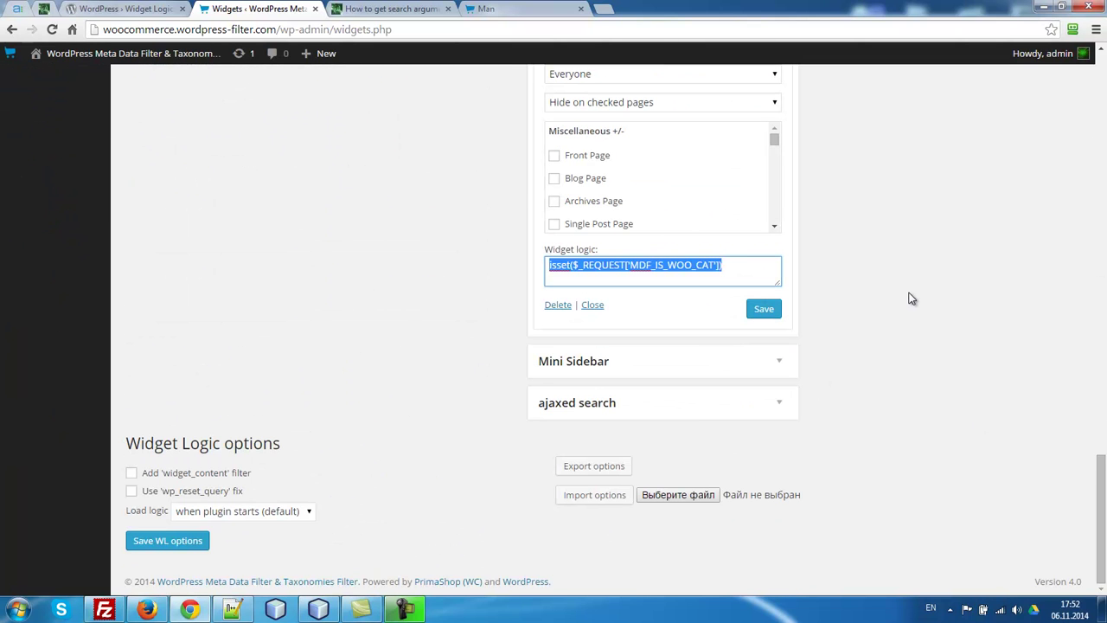
- Review the Meta Data Filter widget's output settings, and expand the Meta Data AND Taxonomies Filter widget to compare its own
scroll(908, 299, up, 4)
scroll(908, 295, down, 2)
scroll(909, 294, up, 18)
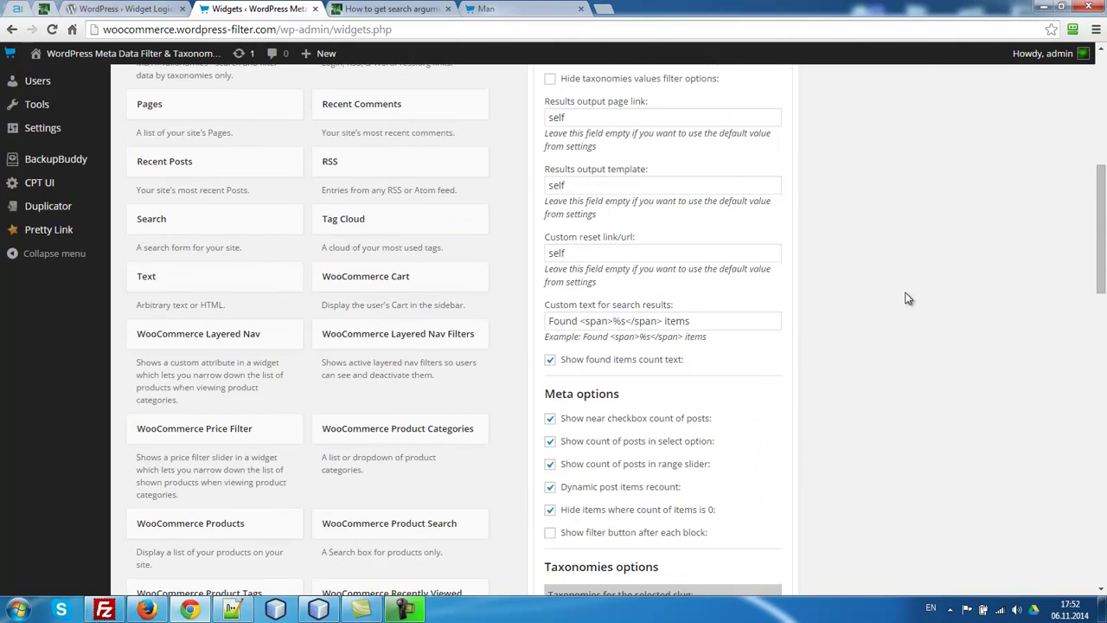
click(777, 177)
scroll(826, 367, down, 6)
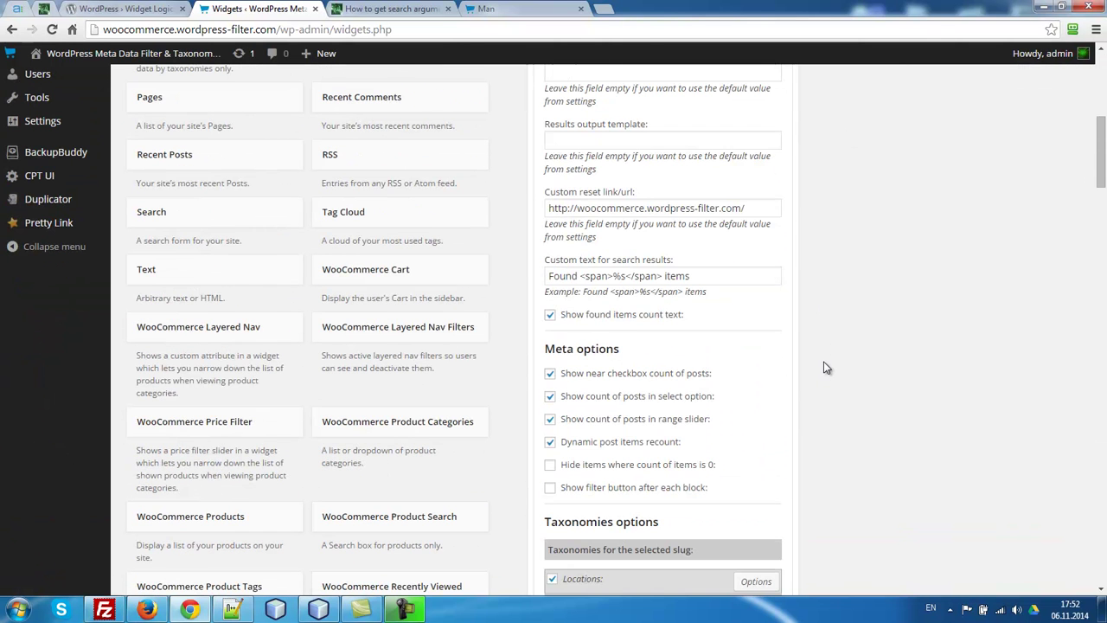
- Revisit the MDF_IS_WOO_CAT code in archive-product.php in NetBeans and return to the Man category page in Chrome
click(319, 610)
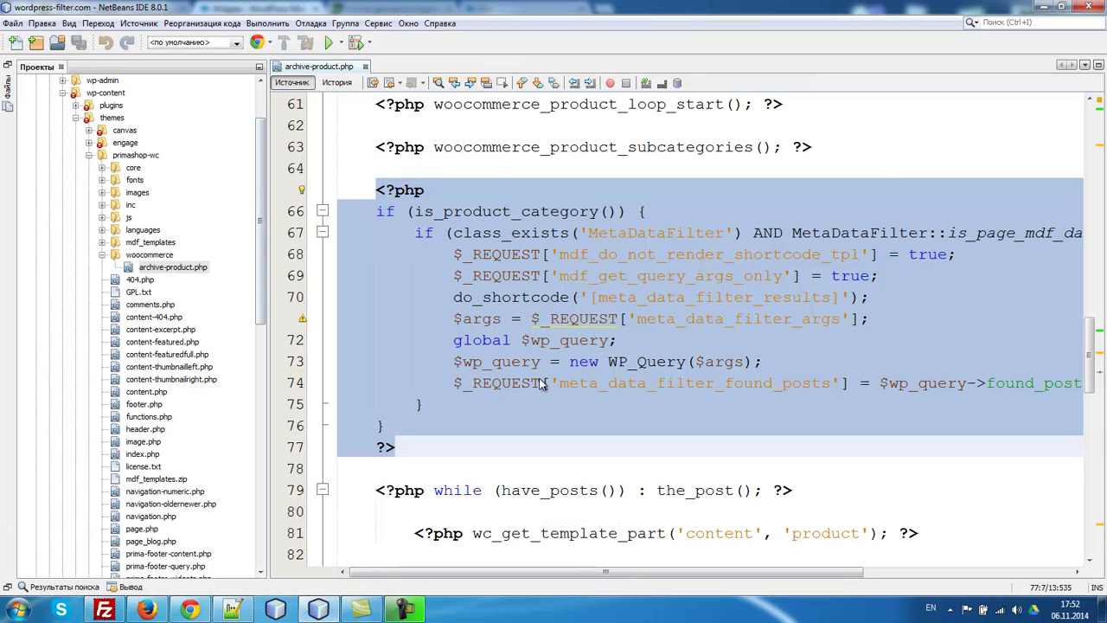
scroll(543, 381, up, 14)
scroll(547, 354, up, 1)
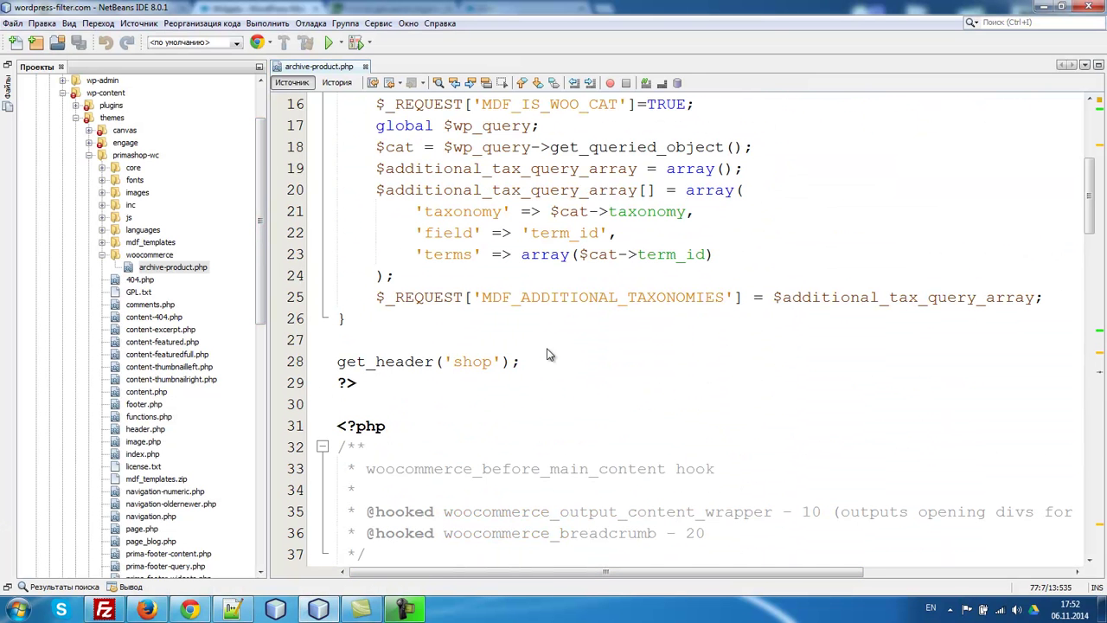
key(alt+Tab)
key(ctrl+9)
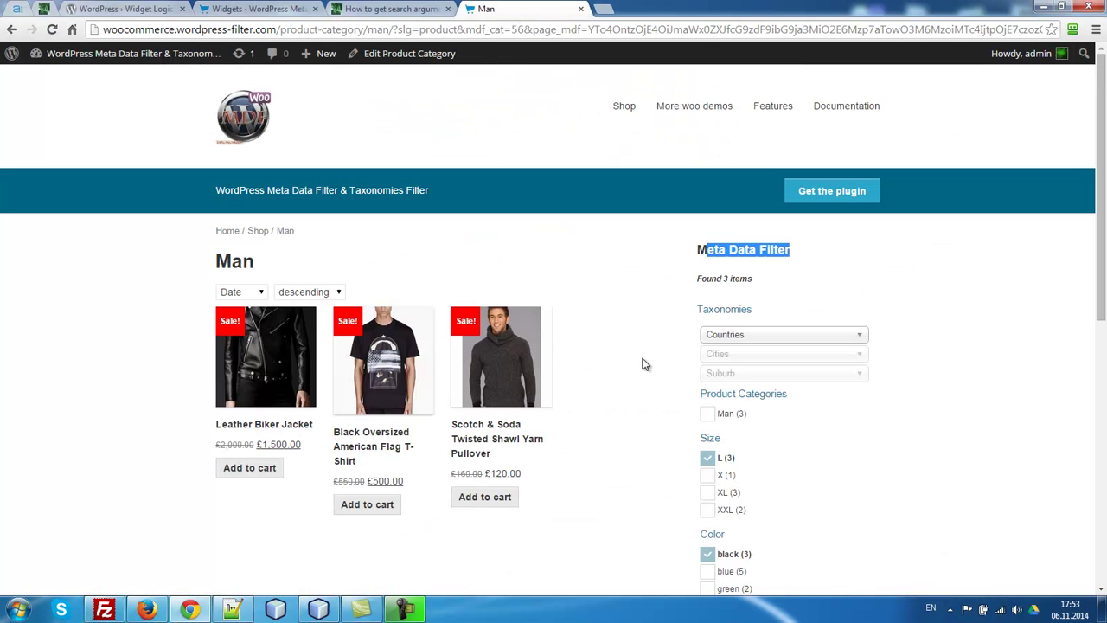